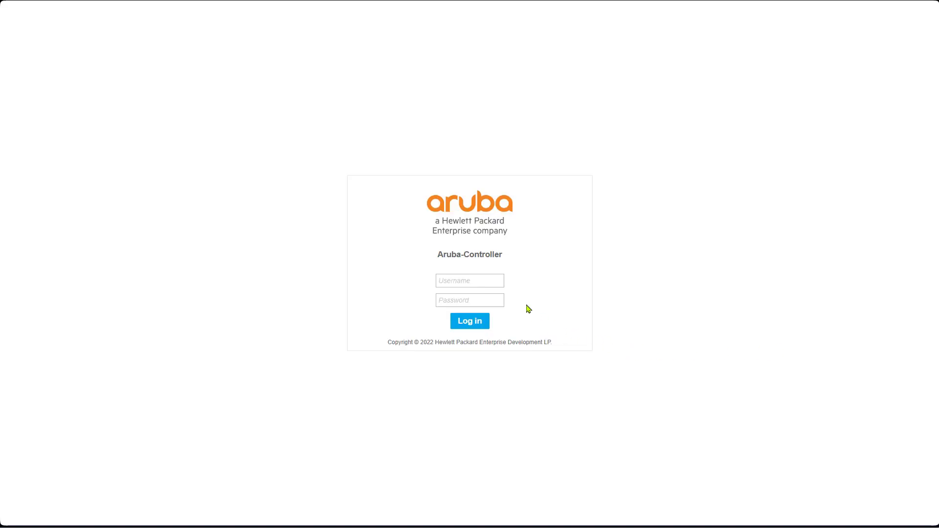
- Log in to the controller WebUI with the admin username and account password
{"action": "left_click", "coordinate": [472, 280]}
{"action": "type", "text": "admin"}
{"action": "key", "text": "Tab"}
{"action": "type", "text": "•••••"}
{"action": "key", "text": "Return"}
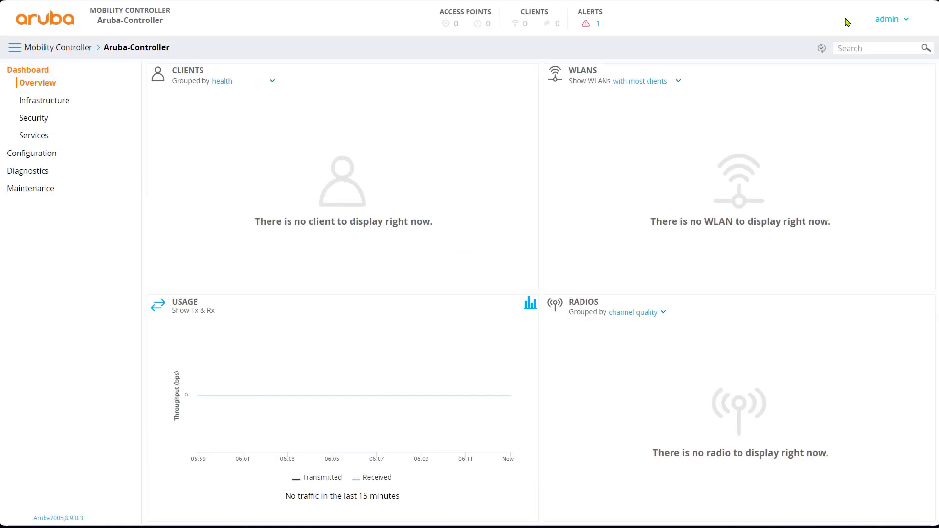
- Go to Configuration > Authentication to list the server groups and auth servers
{"action": "left_click", "coordinate": [32, 159]}
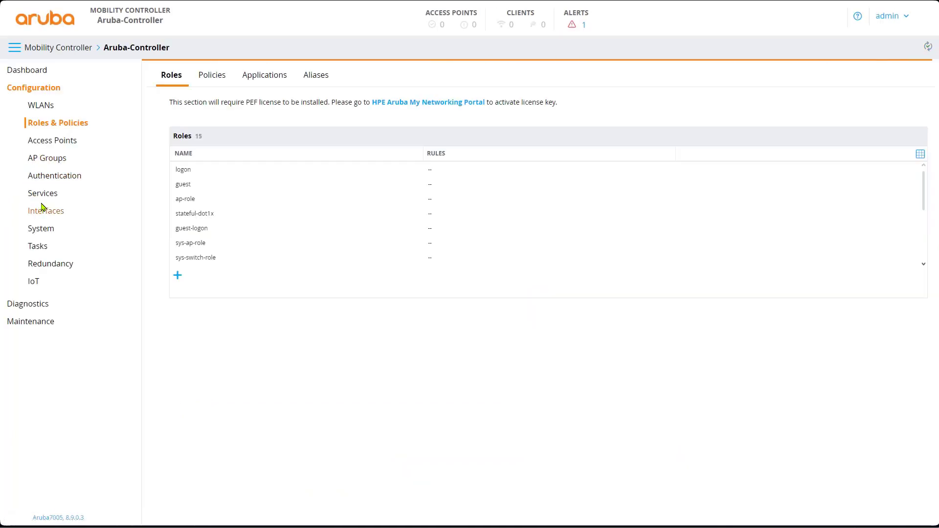
{"action": "left_click", "coordinate": [75, 178]}
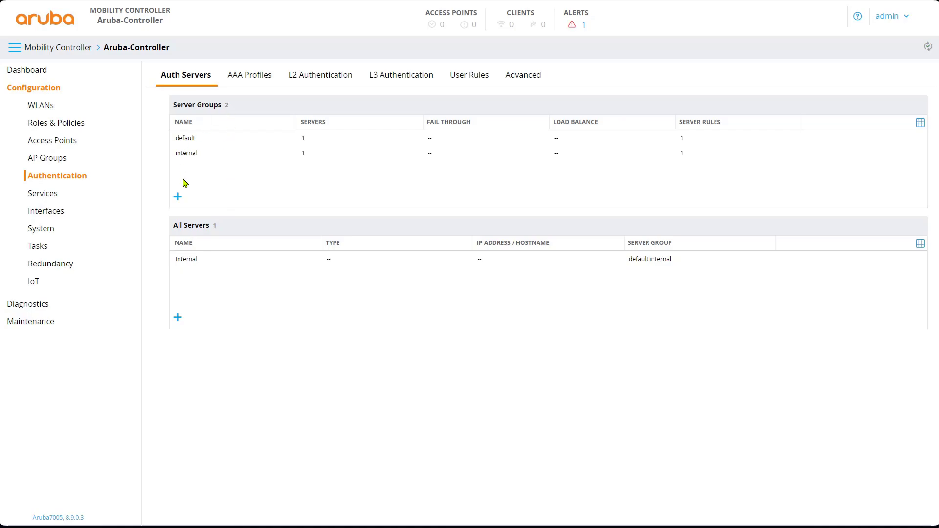
- Add a server group named TACACS_SG and select it to show its empty server list
{"action": "left_click", "coordinate": [178, 196]}
{"action": "left_click", "coordinate": [403, 78]}
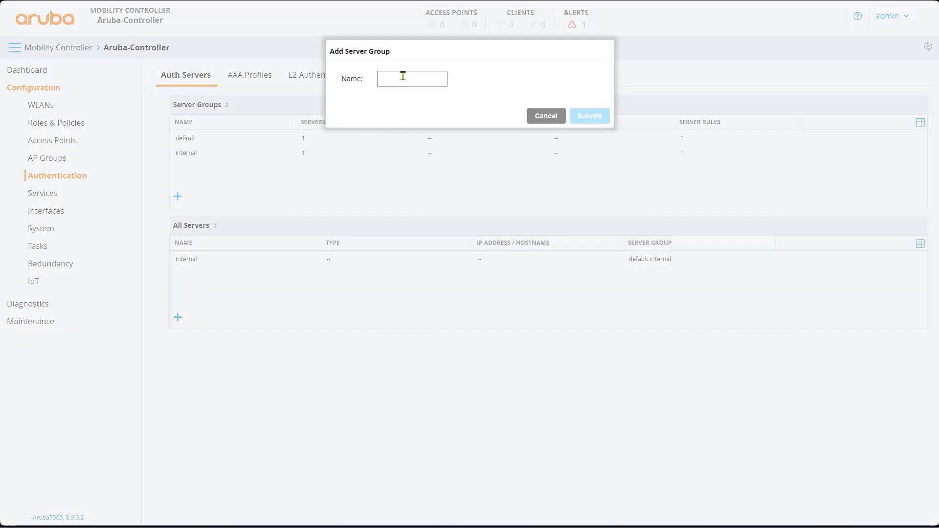
{"action": "type", "text": "TA"}
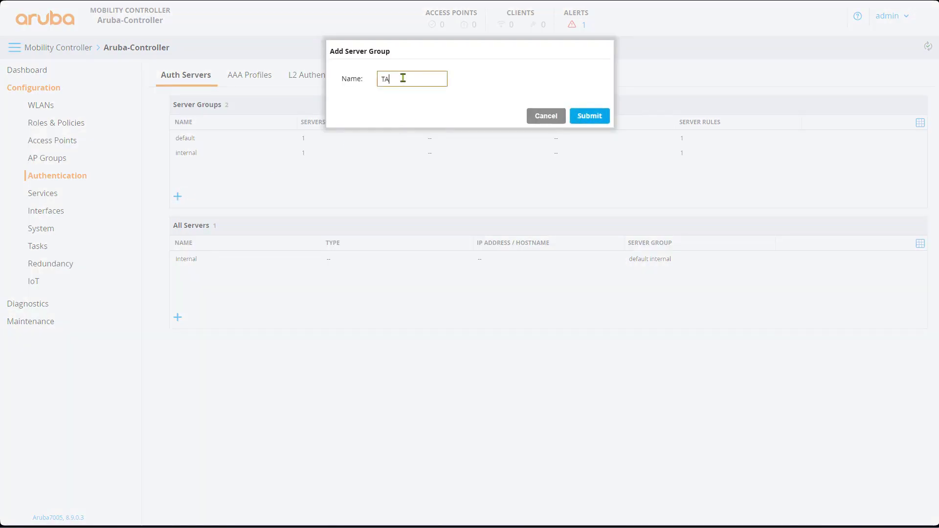
{"action": "type", "text": "CACS_SG"}
{"action": "left_click", "coordinate": [606, 115]}
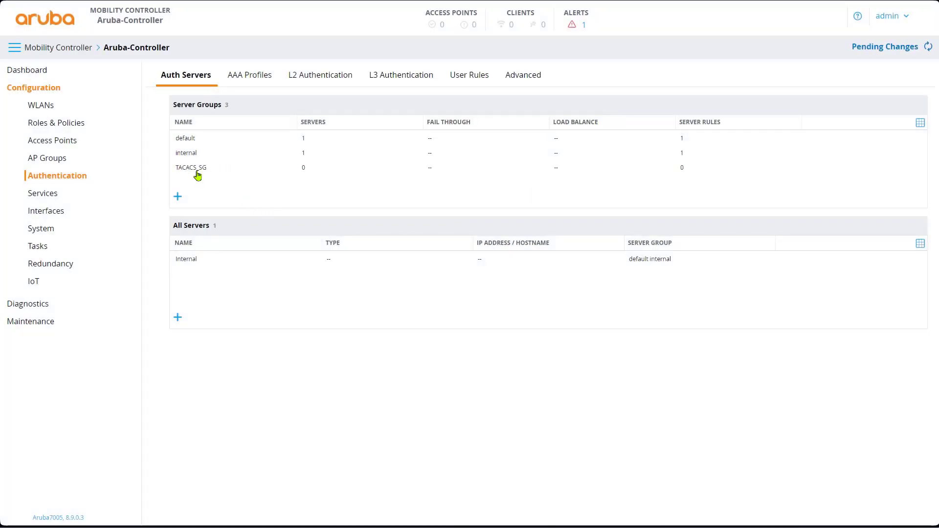
{"action": "left_click", "coordinate": [197, 174]}
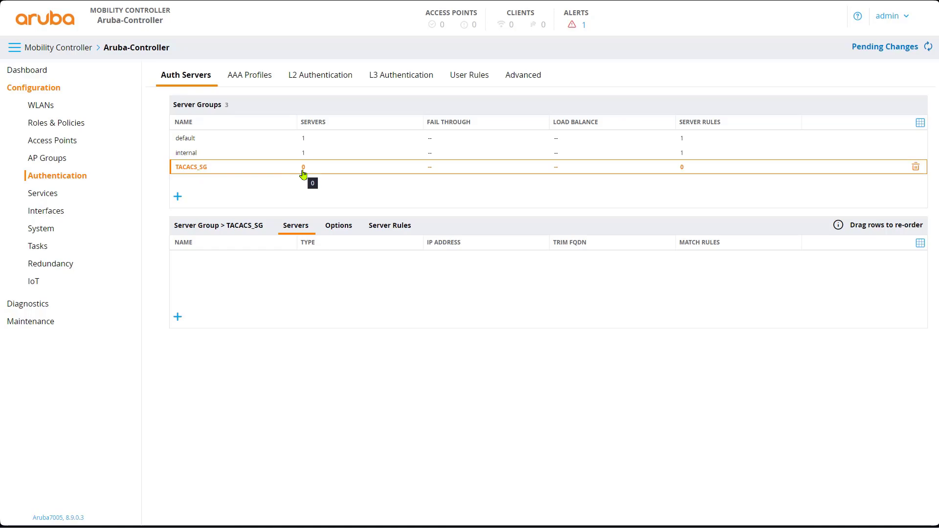
- Add the existing Internal server to TACACS_SG
{"action": "left_click", "coordinate": [178, 318]}
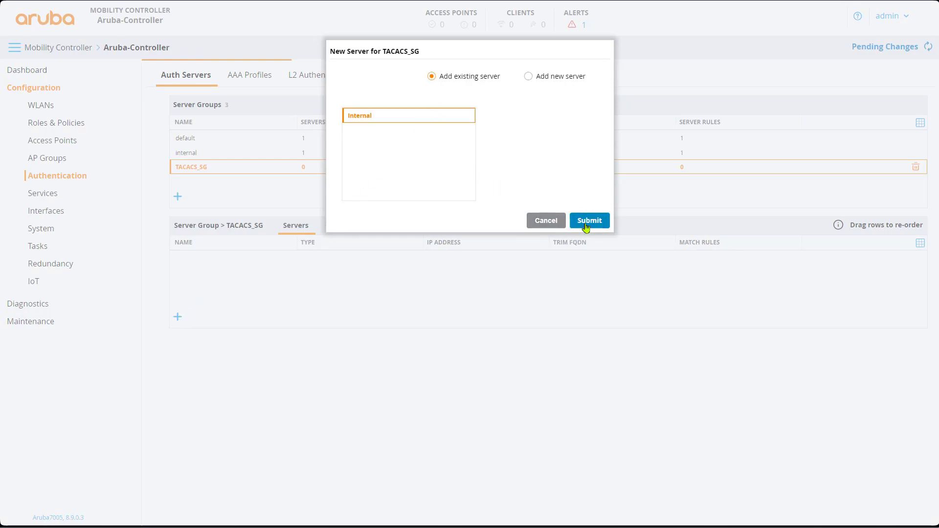
{"action": "left_click", "coordinate": [586, 228]}
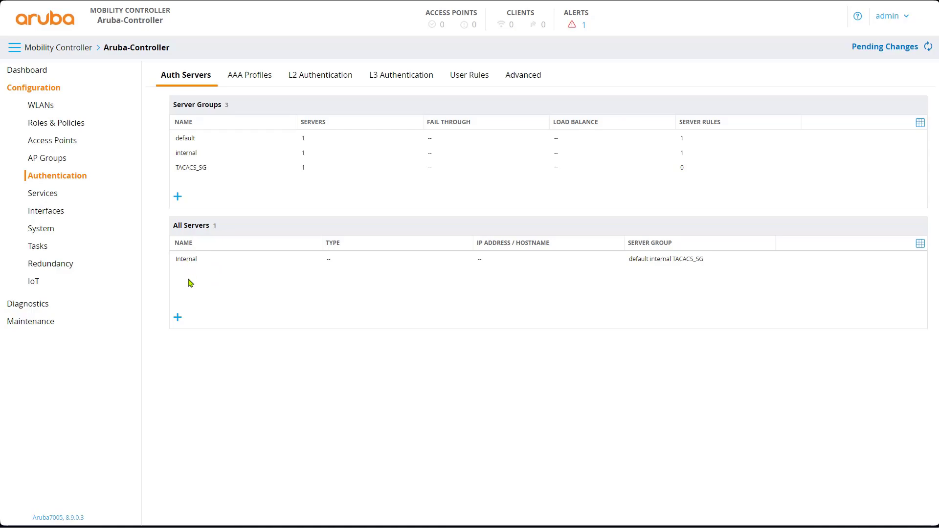
- Add new TACACS-type server CPPM_TACACS with IP 10.254.1.25 to TACACS_SG
{"action": "left_click", "coordinate": [198, 174]}
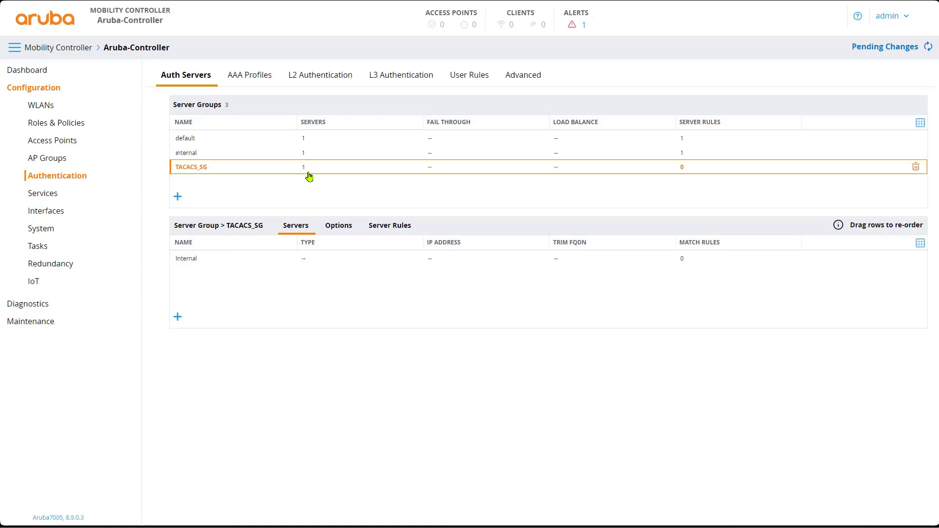
{"action": "left_click", "coordinate": [177, 318]}
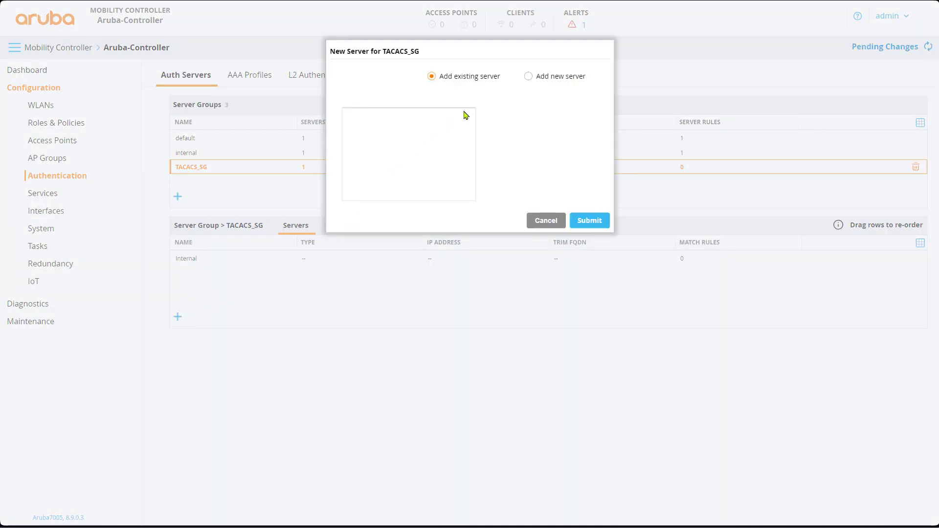
{"action": "left_click", "coordinate": [544, 80]}
{"action": "left_click", "coordinate": [461, 112]}
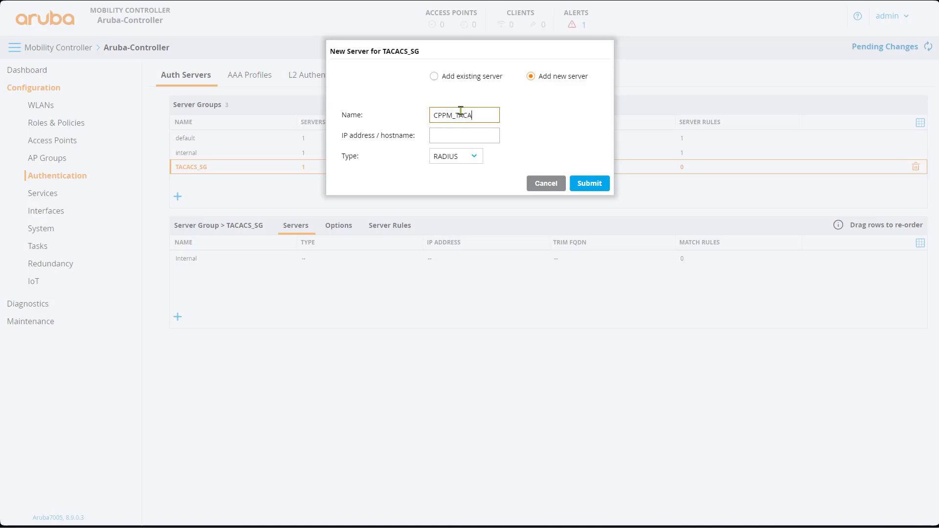
{"action": "left_click", "coordinate": [462, 136]}
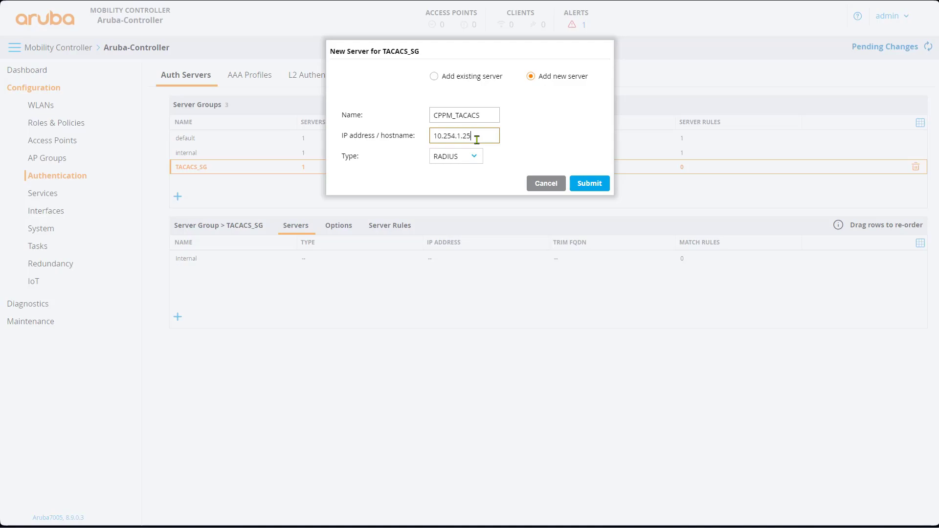
{"action": "left_click", "coordinate": [457, 157]}
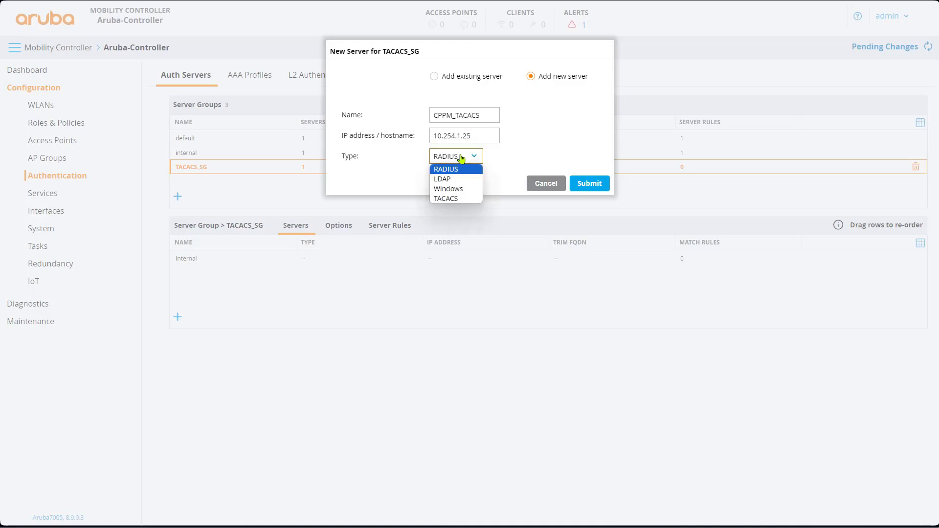
{"action": "left_click", "coordinate": [455, 199]}
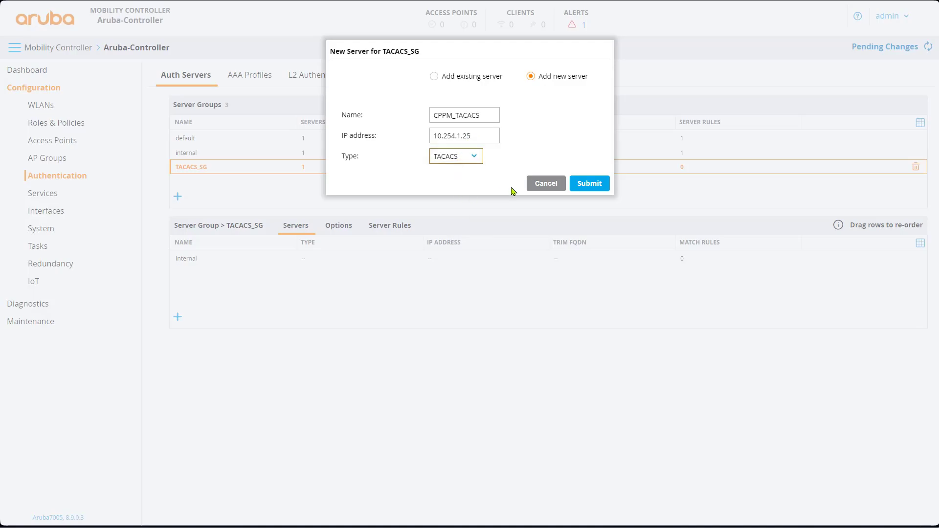
{"action": "left_click", "coordinate": [593, 188]}
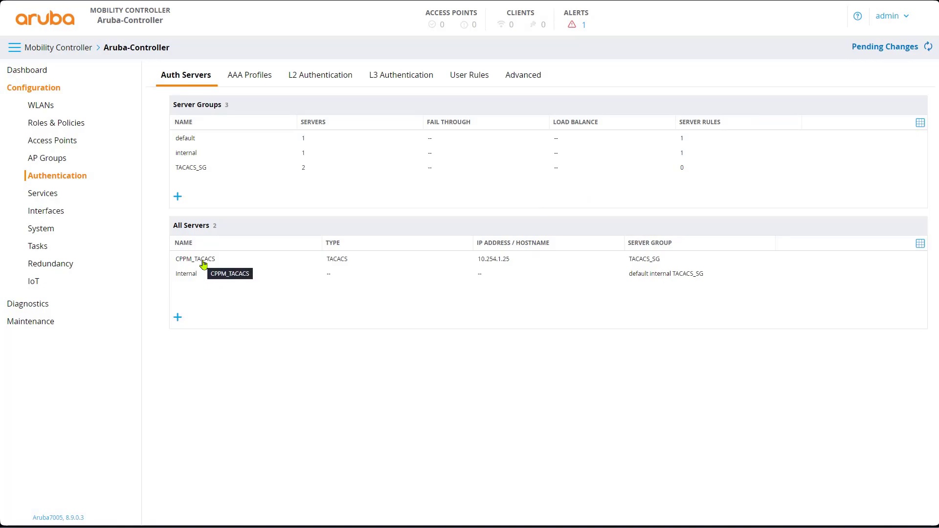
{"action": "left_click", "coordinate": [203, 259]}
{"action": "scroll", "coordinate": [203, 264], "scroll_direction": "down", "scroll_amount": 3}
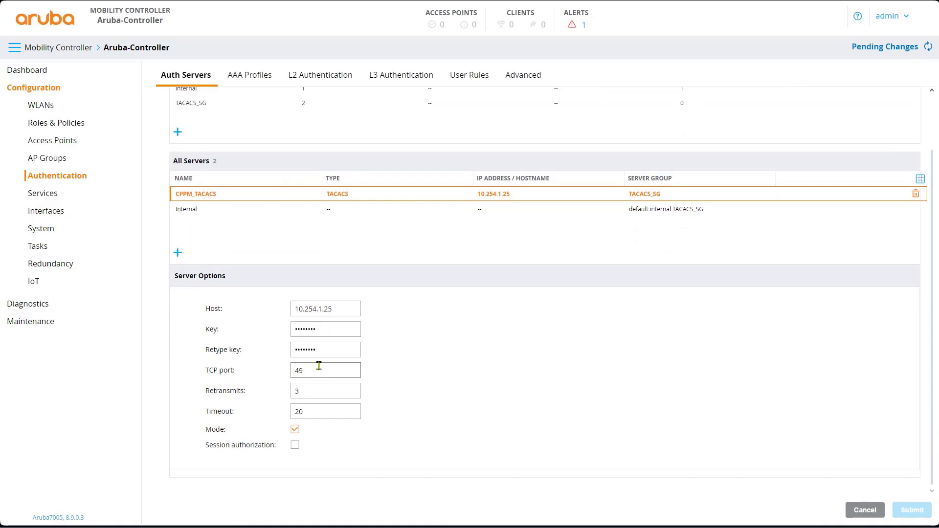
- Re-enter and confirm the CPPM_TACACS shared key, enable session authorization, and submit
{"action": "double_click", "coordinate": [326, 332]}
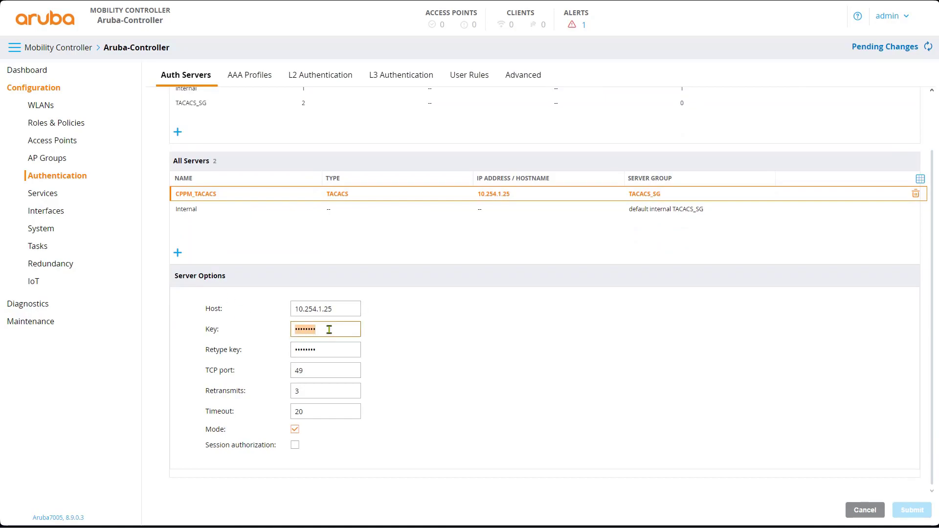
{"action": "type", "text": "••"}
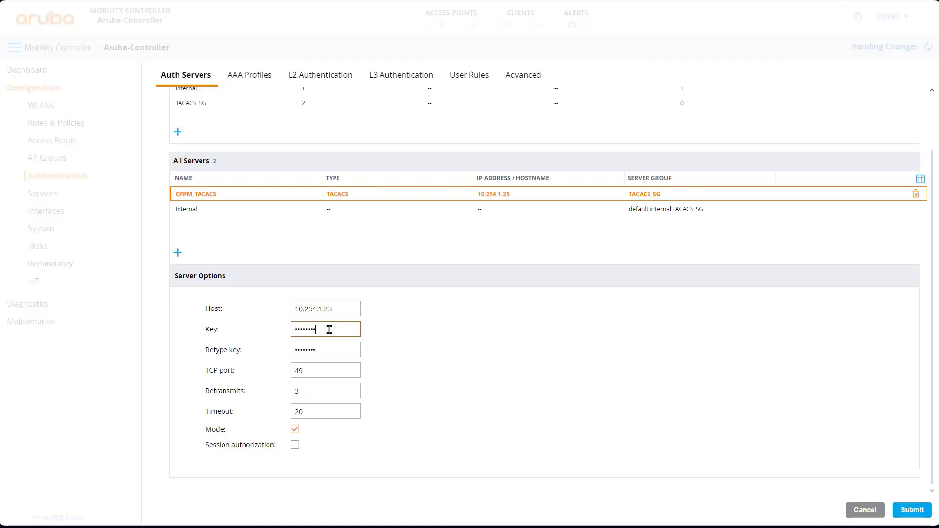
{"action": "key", "text": "Tab"}
{"action": "type", "text": "•"}
{"action": "left_click", "coordinate": [296, 446]}
{"action": "left_click", "coordinate": [902, 511]}
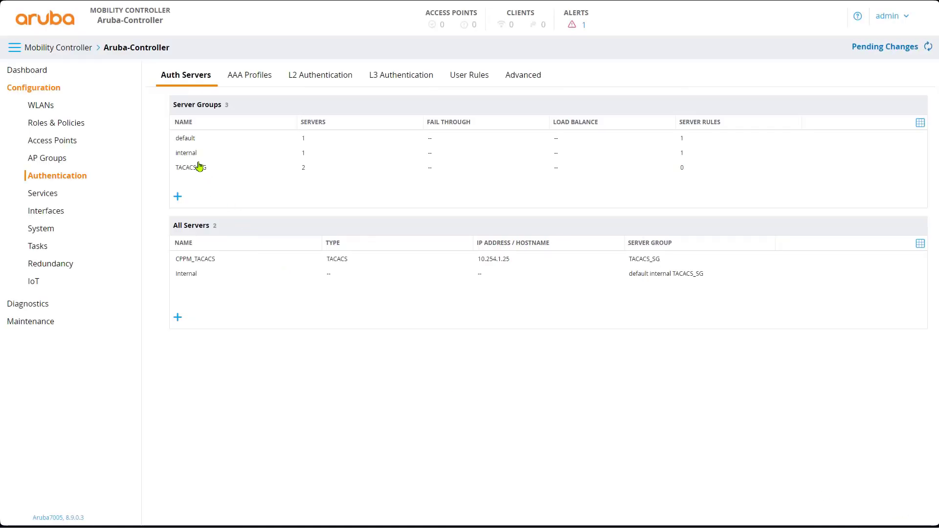
- Confirm CPPM_TACACS is listed in TACACS_SG, then deploy the pending changes
{"action": "left_click", "coordinate": [303, 169]}
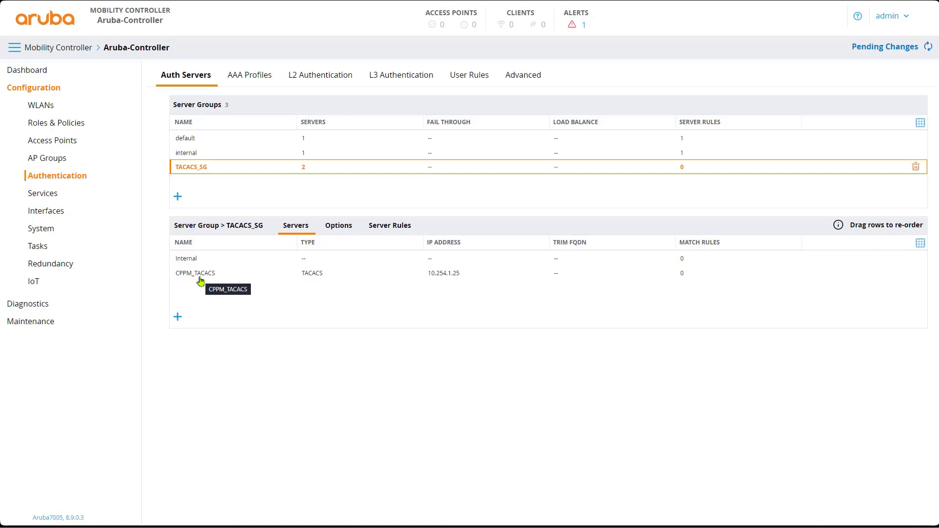
{"action": "left_click", "coordinate": [886, 55]}
{"action": "left_click", "coordinate": [660, 141]}
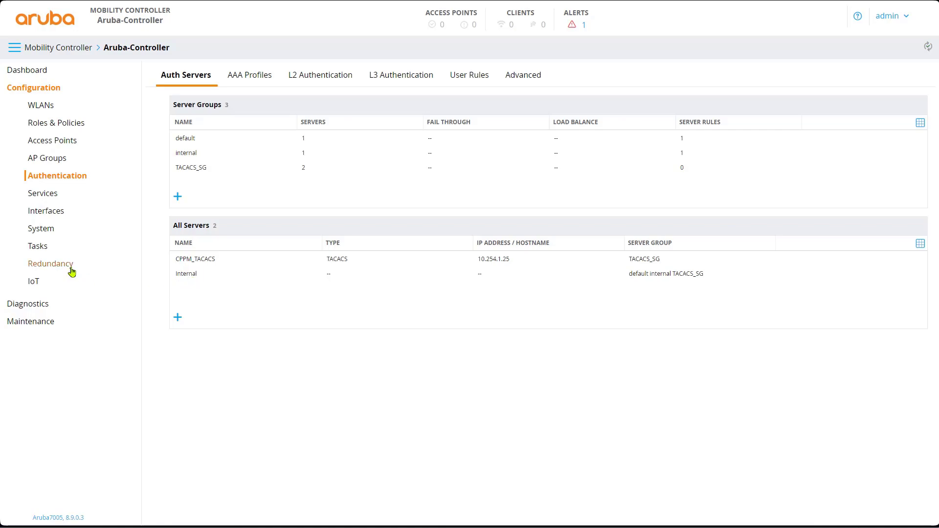
- Under System > Admin, enable admin authentication with server group TACACS_SG
{"action": "left_click", "coordinate": [48, 230]}
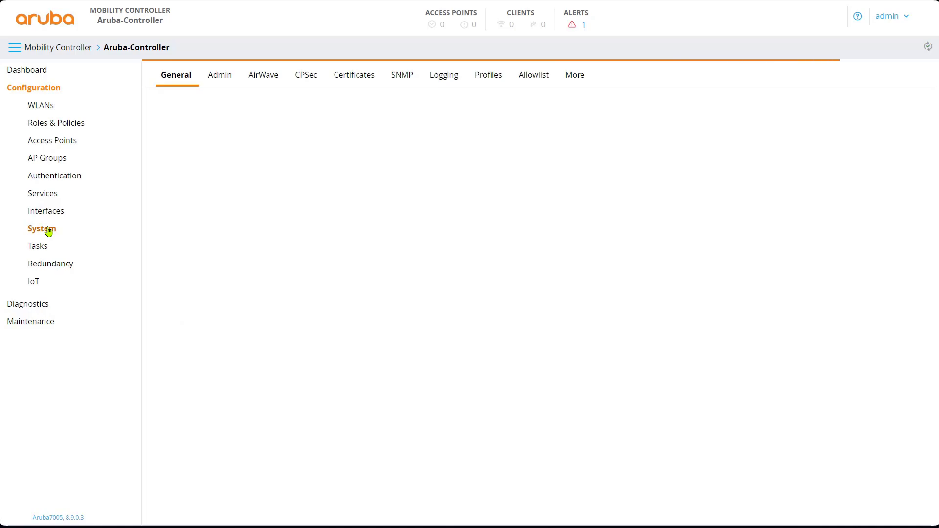
{"action": "left_click", "coordinate": [224, 85]}
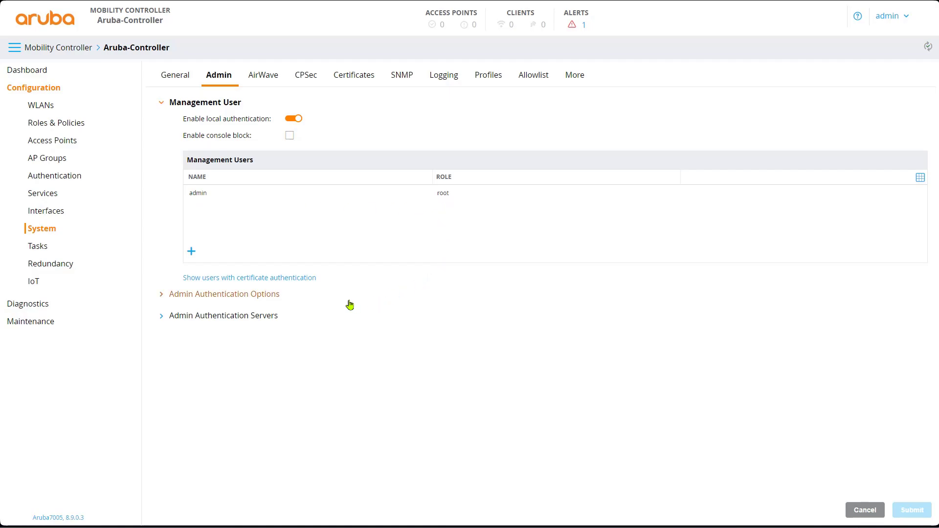
{"action": "left_click", "coordinate": [164, 296]}
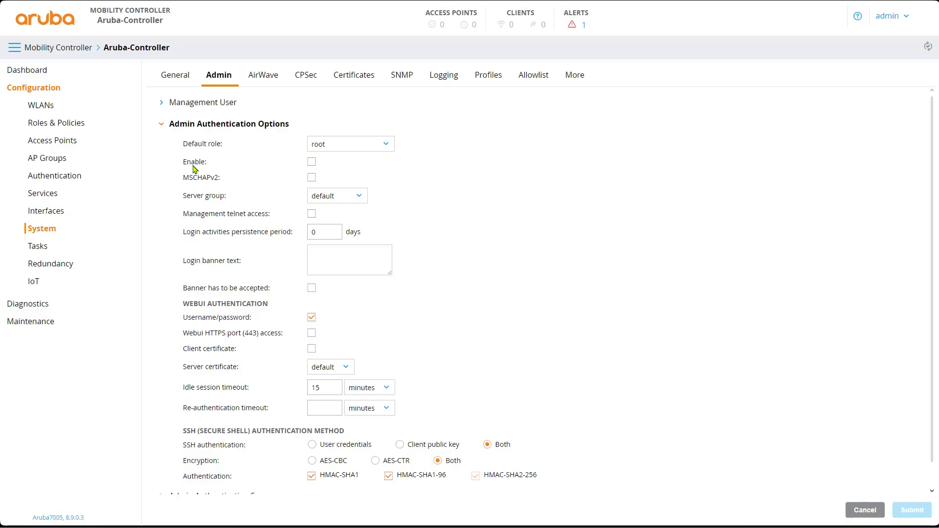
{"action": "triple_click", "coordinate": [202, 163]}
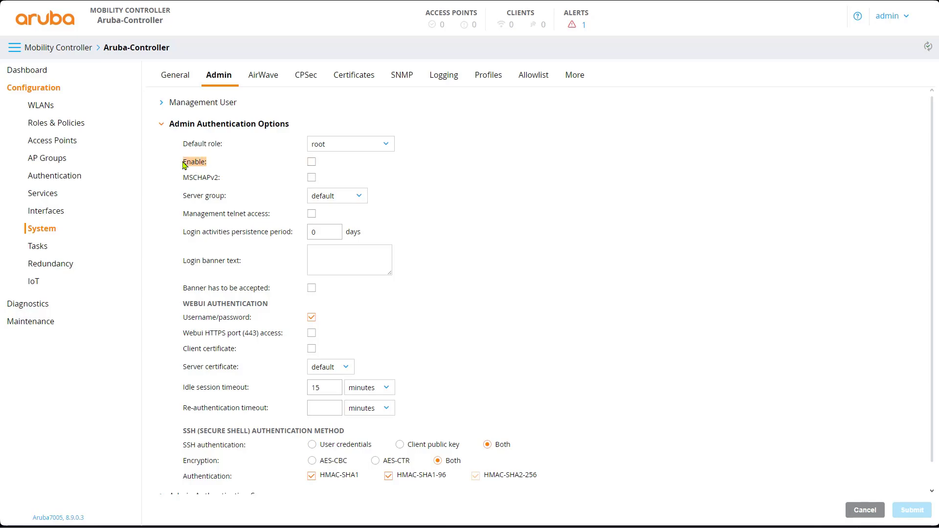
{"action": "left_click", "coordinate": [313, 163]}
{"action": "left_click", "coordinate": [354, 197]}
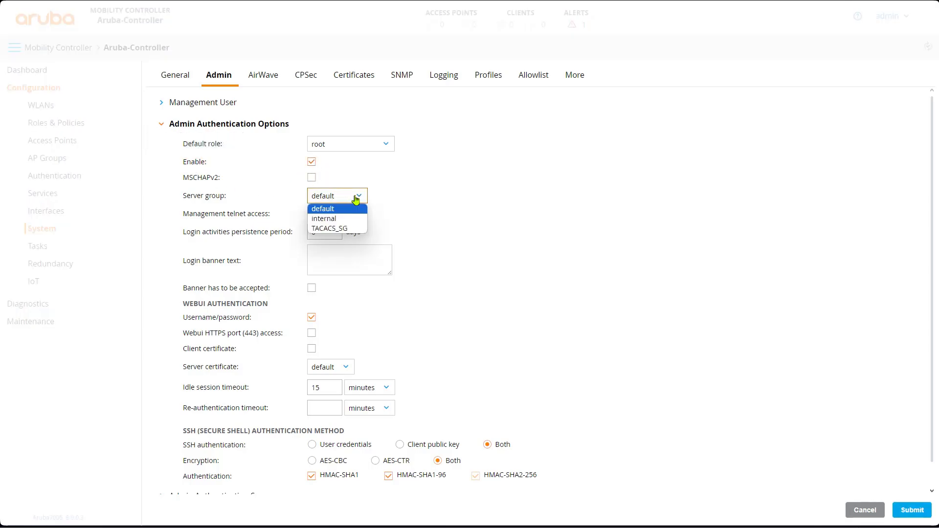
{"action": "left_click", "coordinate": [352, 229]}
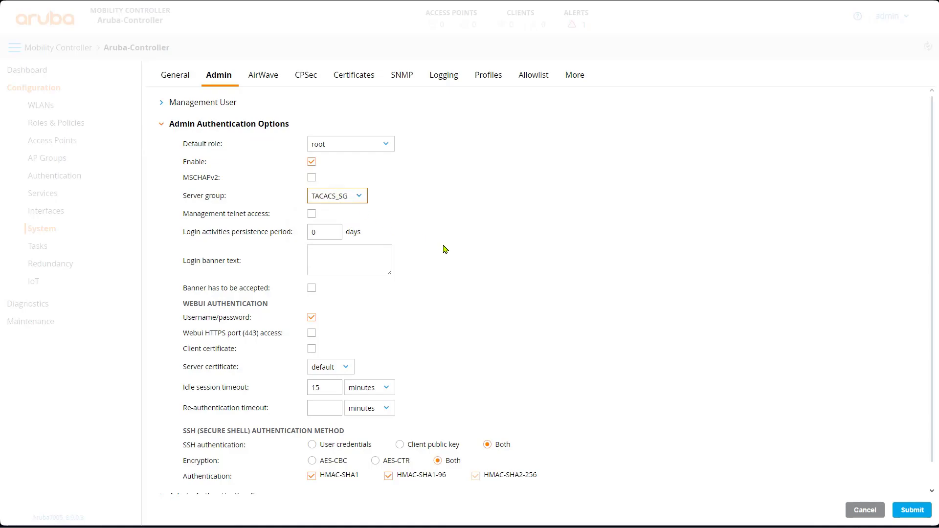
{"action": "scroll", "coordinate": [445, 250], "scroll_direction": "down", "scroll_amount": 1}
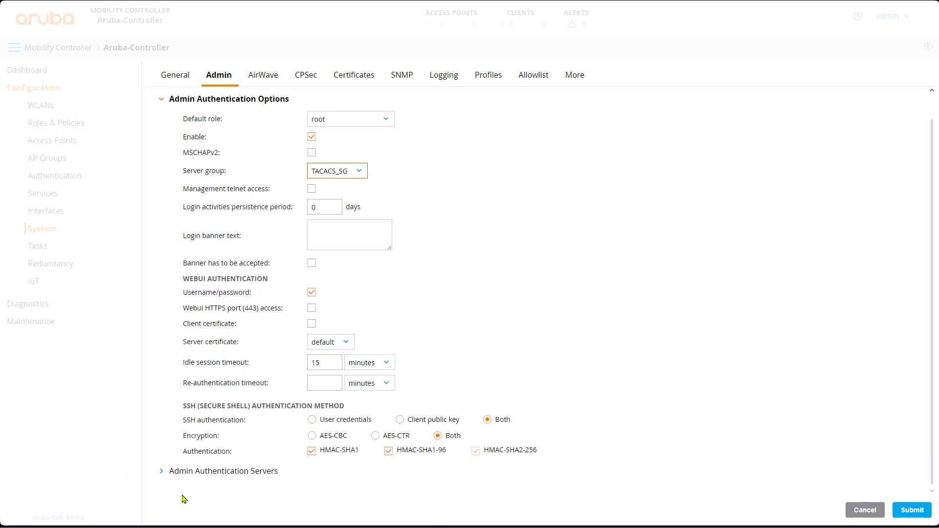
- Submit the admin authentication change and expand Admin Authentication Servers
{"action": "left_click", "coordinate": [168, 474]}
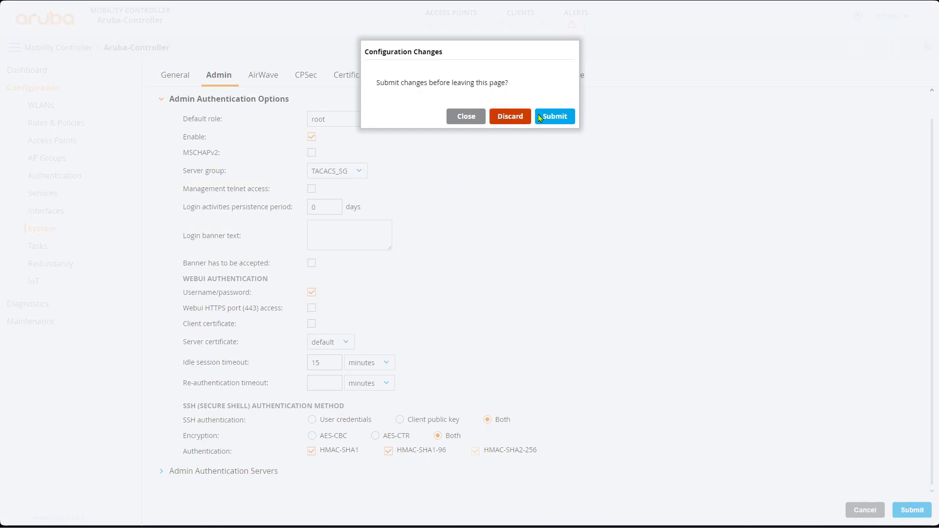
{"action": "left_click", "coordinate": [554, 116]}
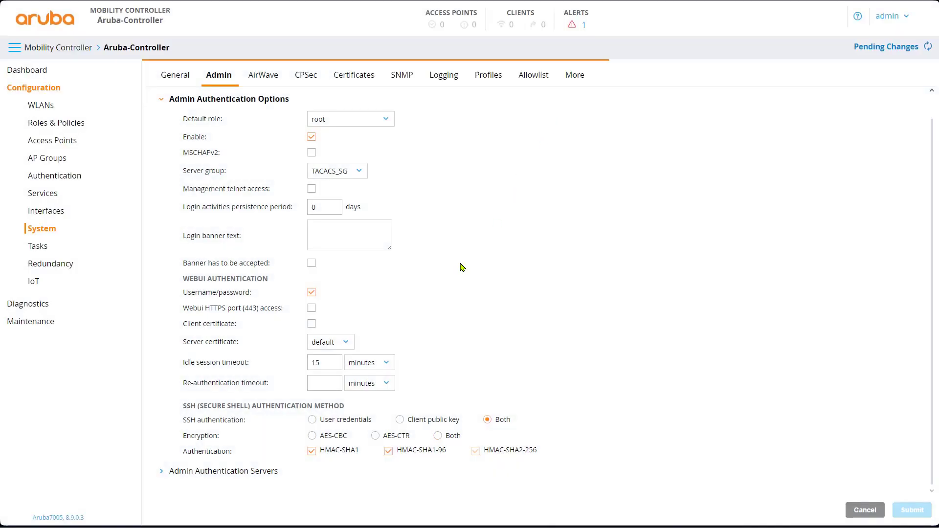
{"action": "left_click", "coordinate": [162, 473]}
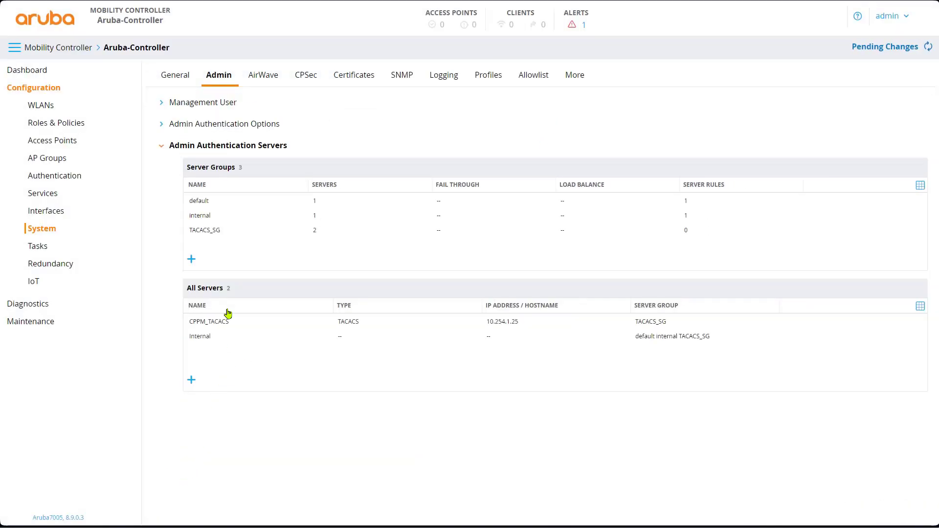
- Open CPPM_TACACS within TACACS_SG and view its match rules, currently empty
{"action": "left_click", "coordinate": [222, 230]}
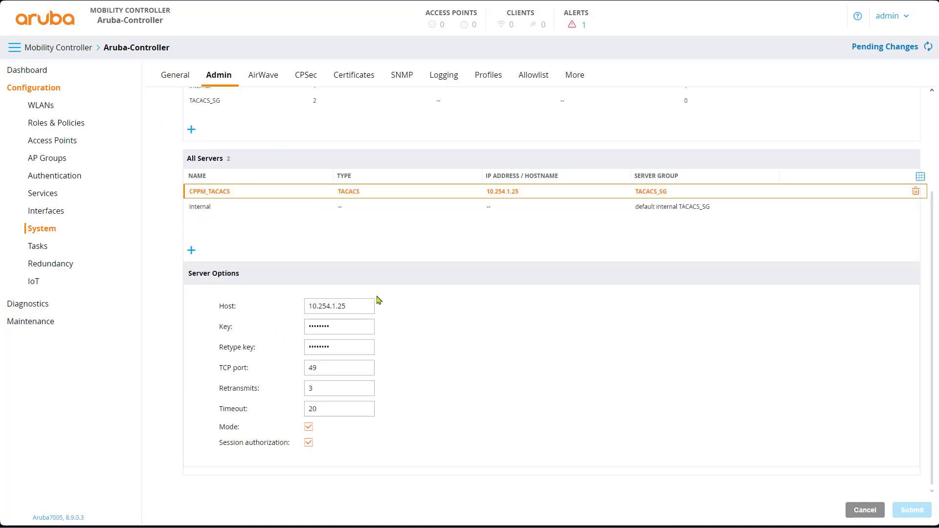
{"action": "scroll", "coordinate": [251, 278], "scroll_direction": "up", "scroll_amount": 3}
{"action": "left_click", "coordinate": [220, 230]}
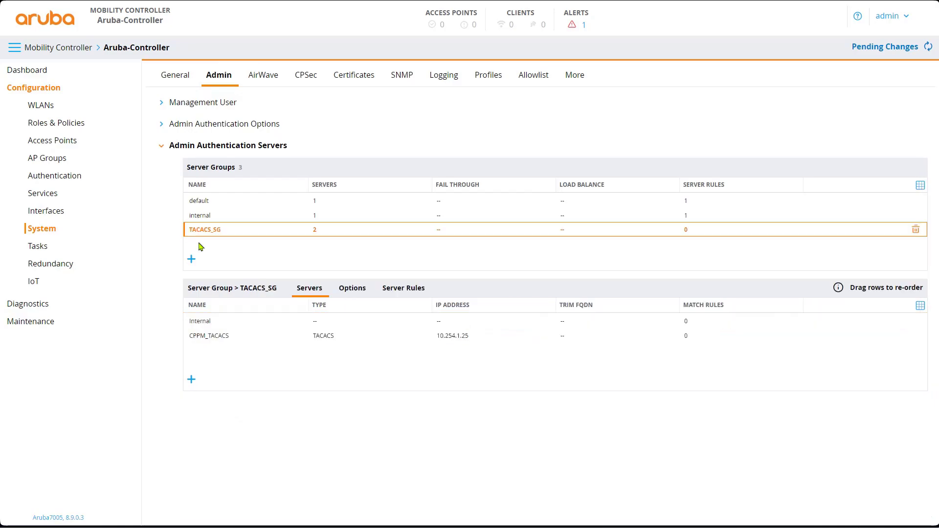
{"action": "left_click", "coordinate": [220, 336]}
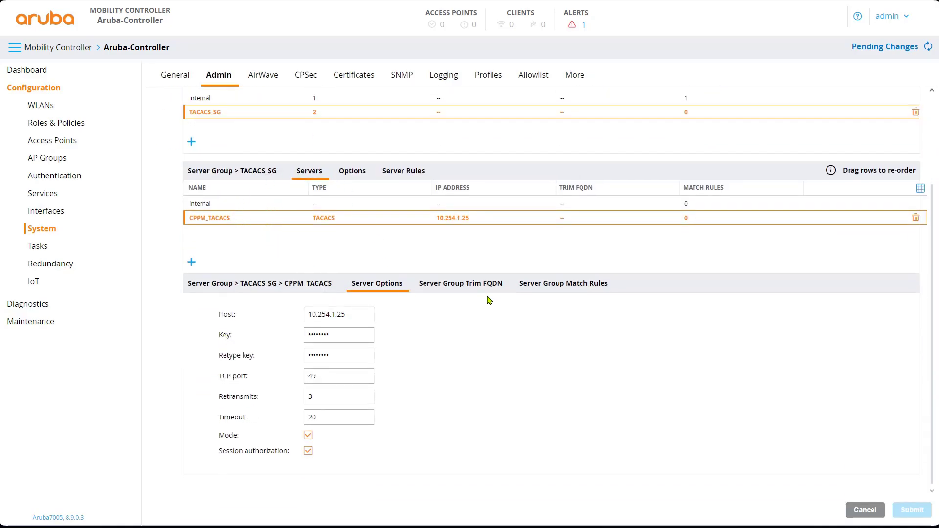
{"action": "left_click", "coordinate": [559, 285]}
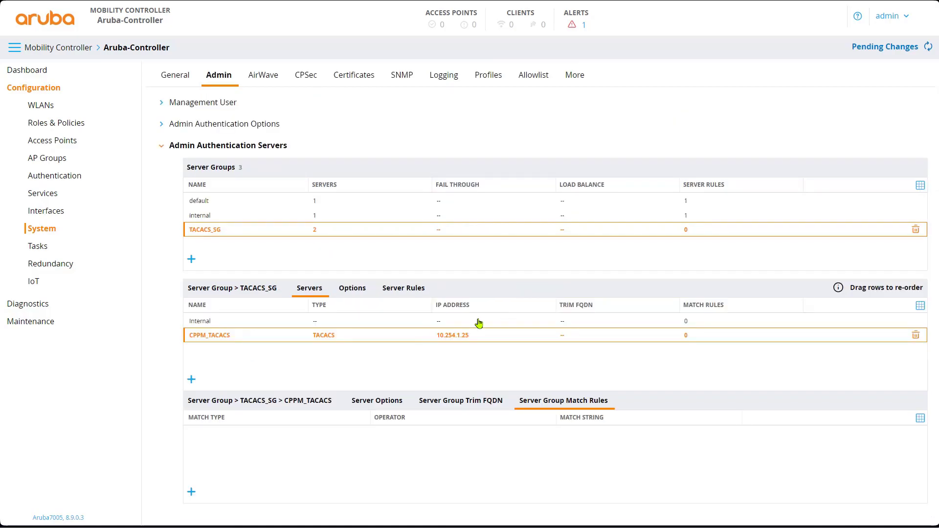
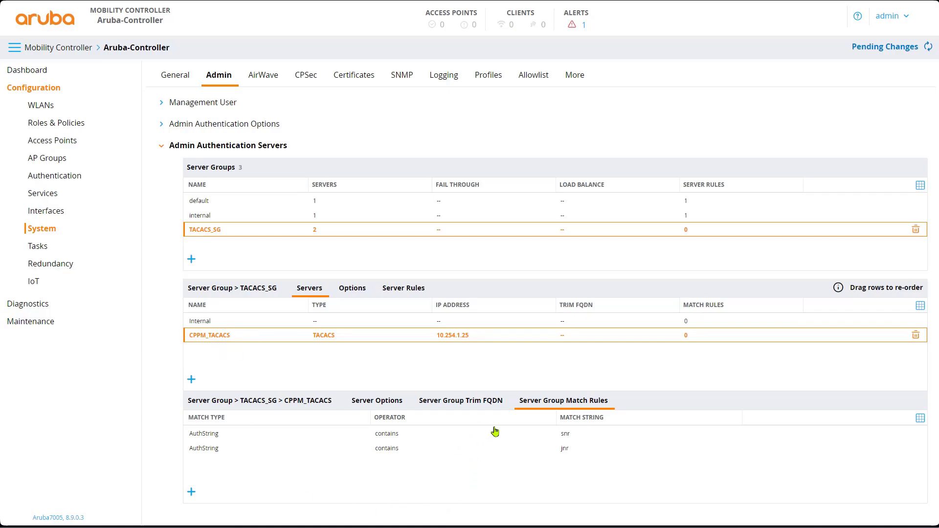
- Review the Internal and CPPM_TACACS servers in the TACACS_SG server group
{"action": "left_click", "coordinate": [283, 323]}
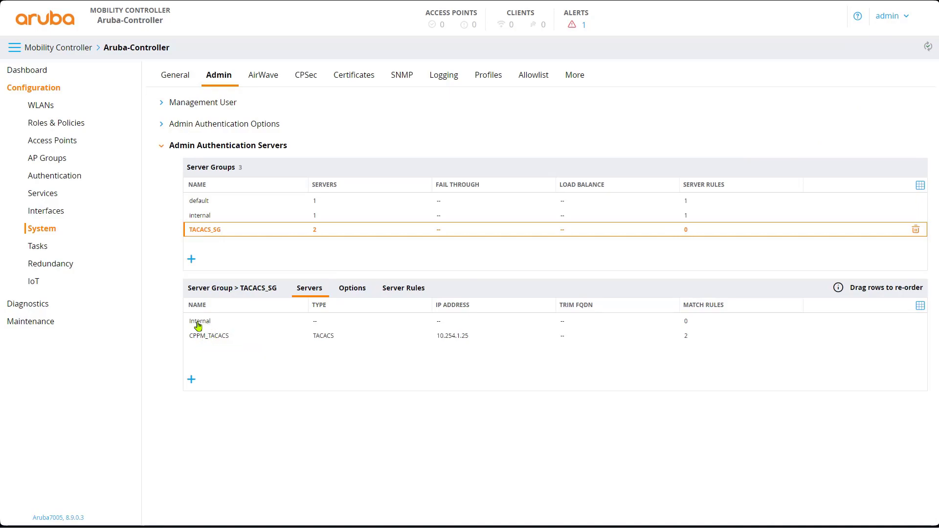
{"action": "left_click", "coordinate": [211, 324]}
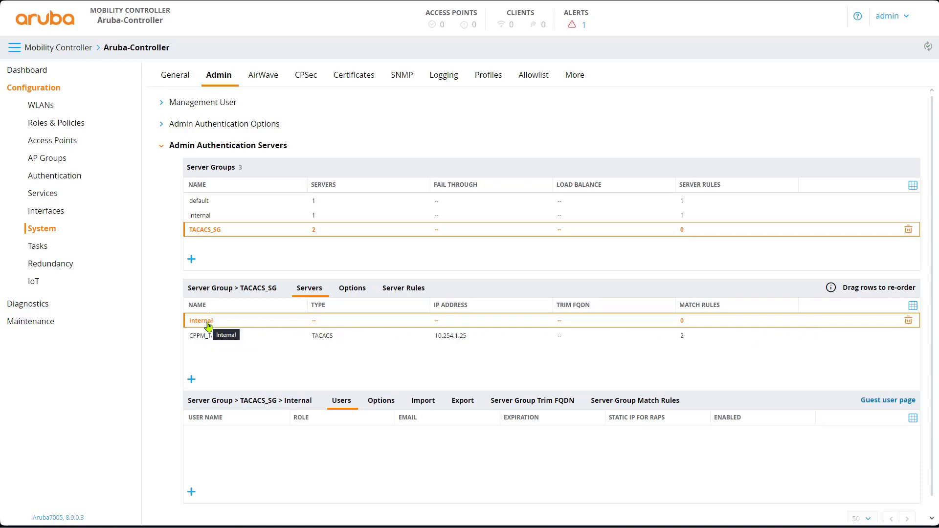
{"action": "left_click", "coordinate": [279, 338]}
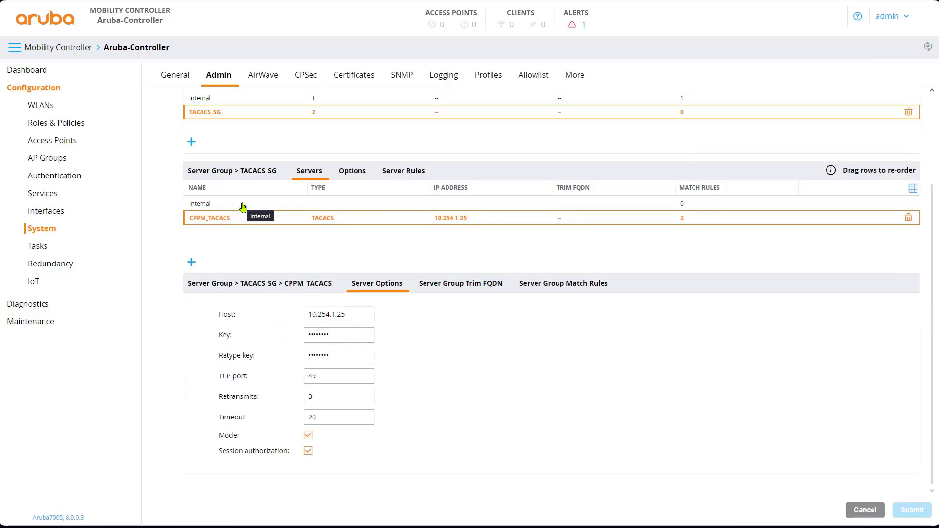
{"action": "left_click", "coordinate": [241, 205]}
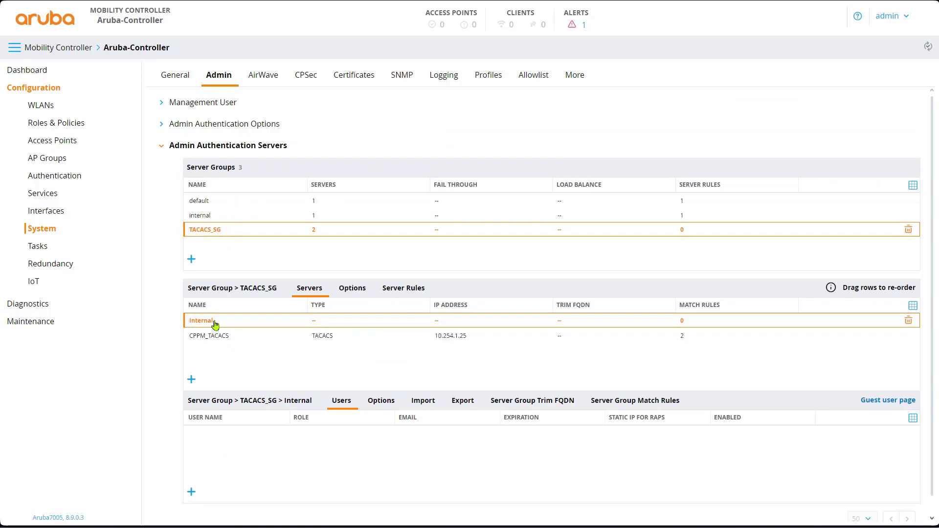
- Add an AuthString equals 'admin' match rule to the Internal server and review pending changes
{"action": "left_click", "coordinate": [657, 406]}
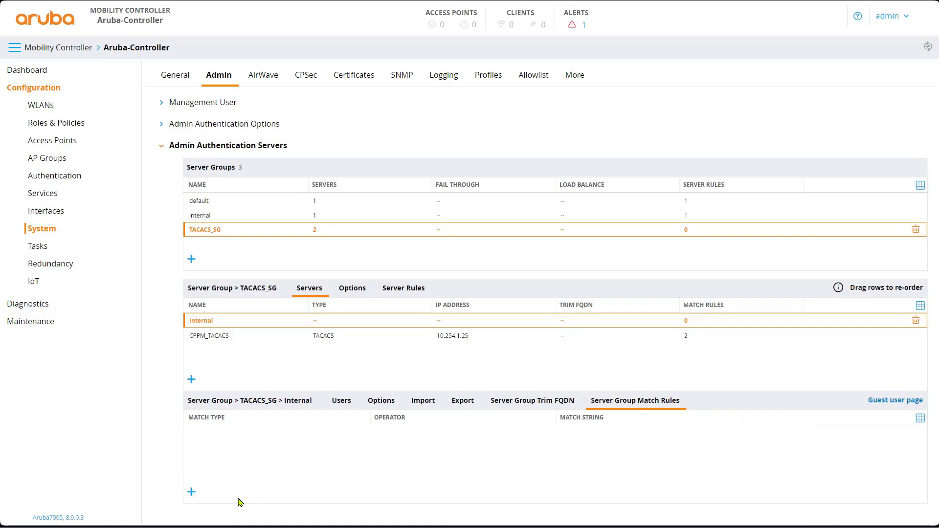
{"action": "left_click", "coordinate": [192, 492]}
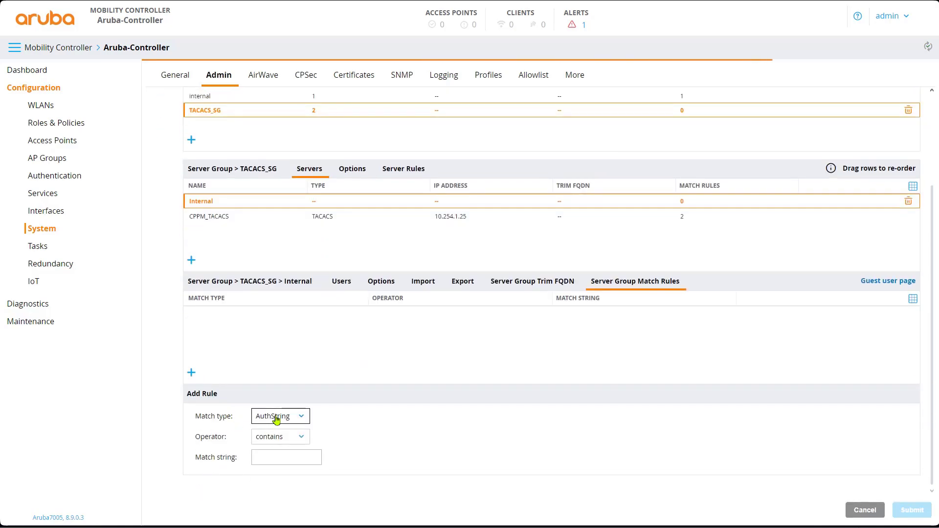
{"action": "left_click", "coordinate": [293, 437]}
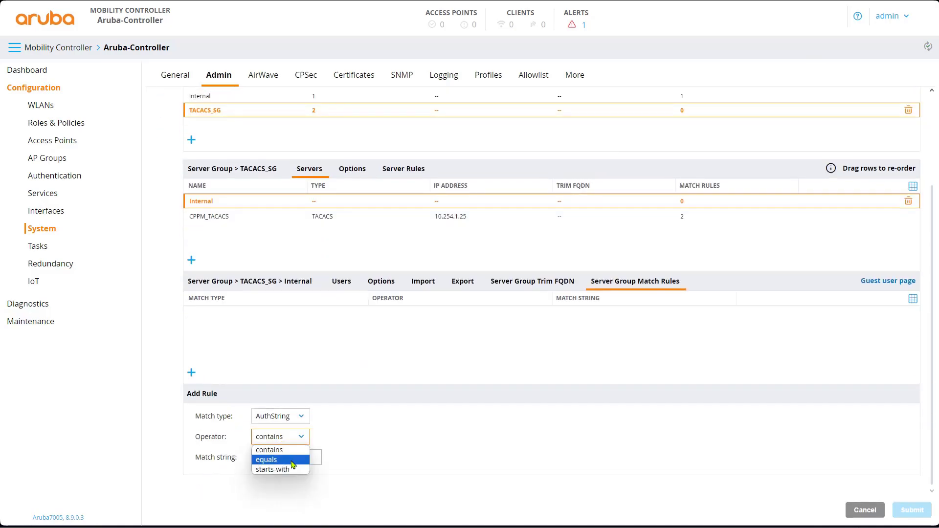
{"action": "left_click", "coordinate": [292, 459]}
{"action": "left_click", "coordinate": [292, 456]}
{"action": "type", "text": "admin"}
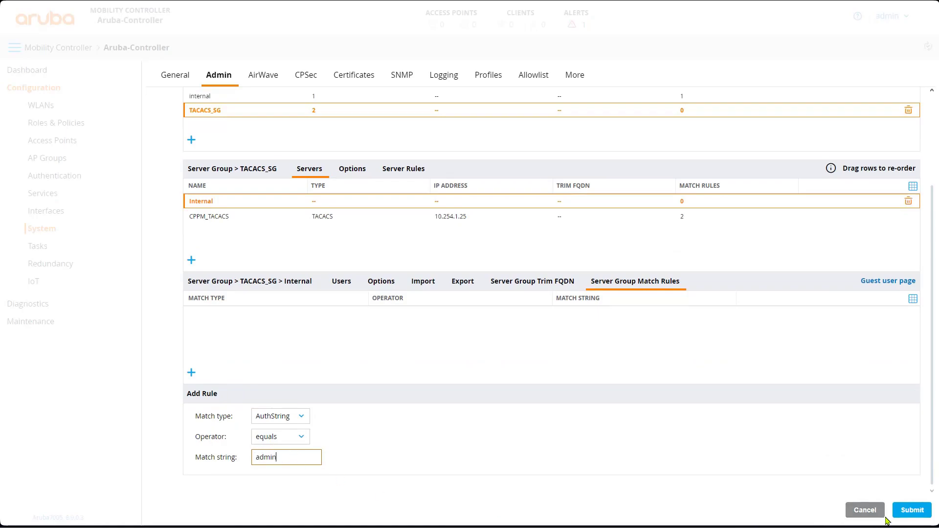
{"action": "left_click", "coordinate": [908, 510]}
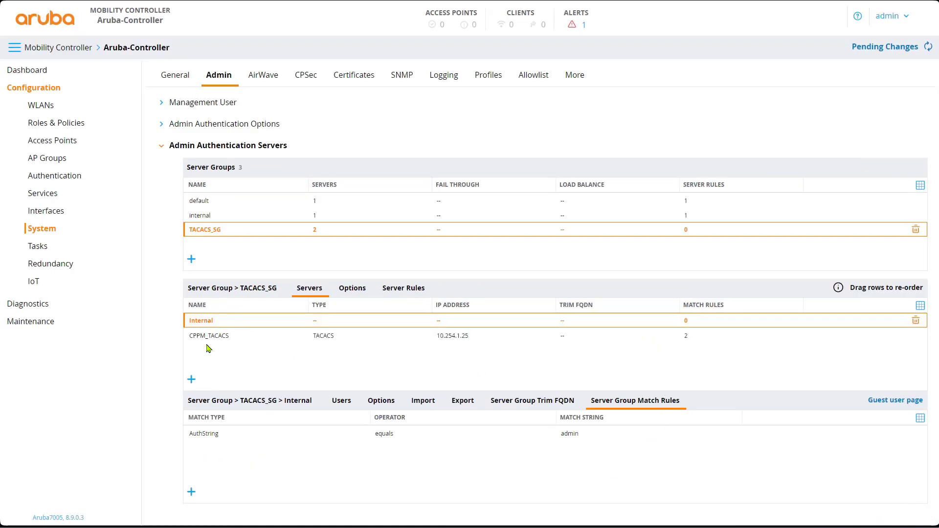
{"action": "left_click", "coordinate": [897, 47]}
- Deploy the controller's pending changes and sign in to ClearPass Policy Manager as administrator
{"action": "left_click", "coordinate": [661, 141]}
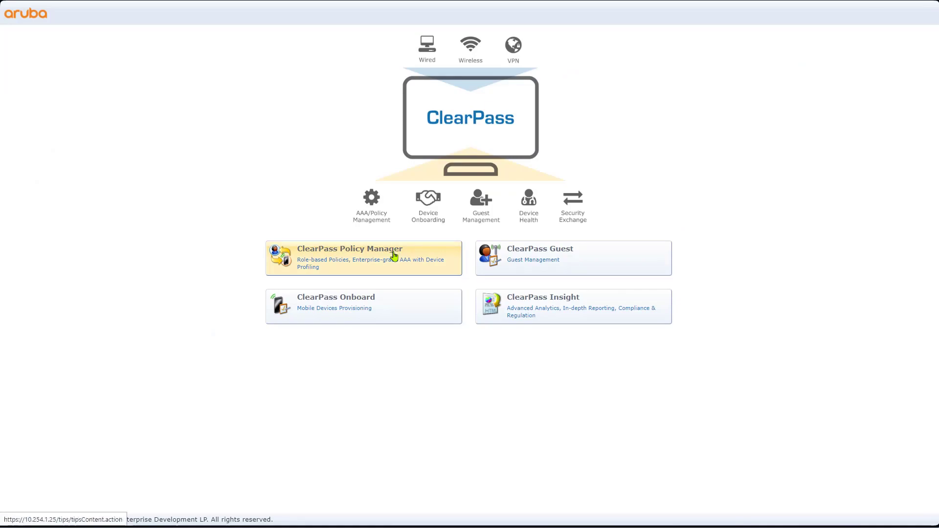
{"action": "left_click", "coordinate": [394, 255]}
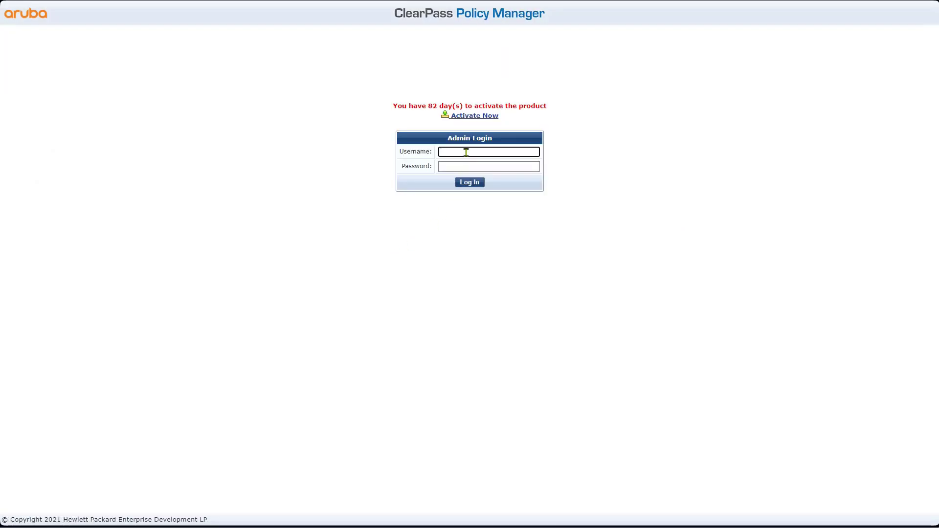
{"action": "key", "text": "Tab"}
{"action": "key", "text": "Return"}
- Dismiss the What's New notice and go to Configuration > Services
{"action": "left_click", "coordinate": [603, 324]}
{"action": "left_click", "coordinate": [34, 494]}
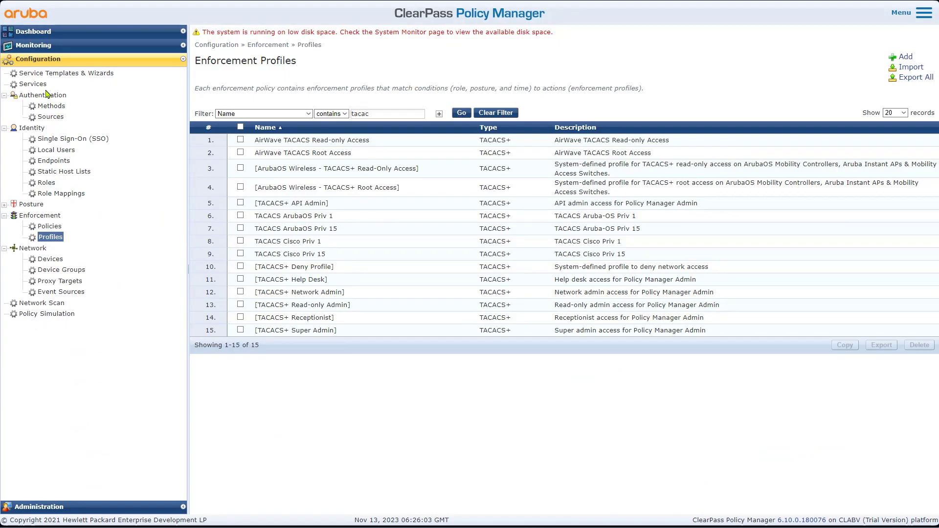
{"action": "left_click", "coordinate": [42, 84]}
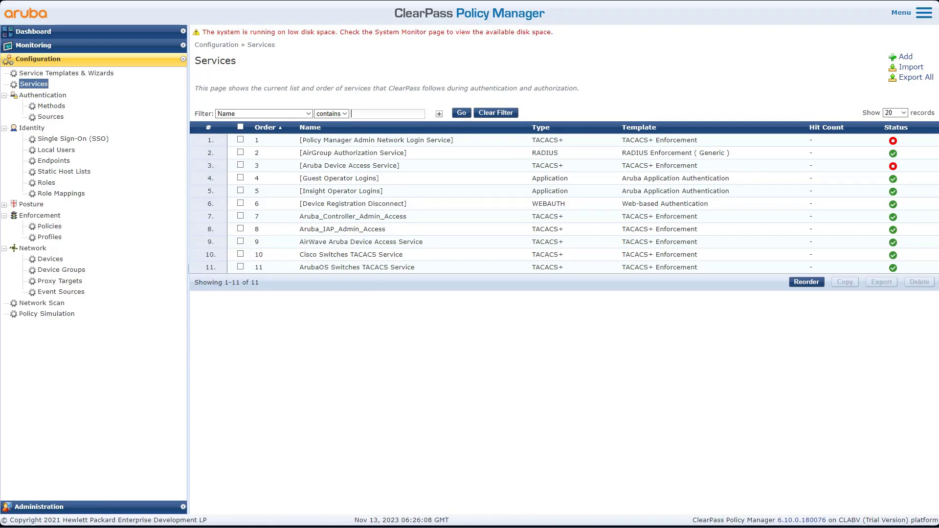
- Create a new TACACS+ Enforcement service named Aruba_Controller_Admin_Access
{"action": "left_click", "coordinate": [905, 57]}
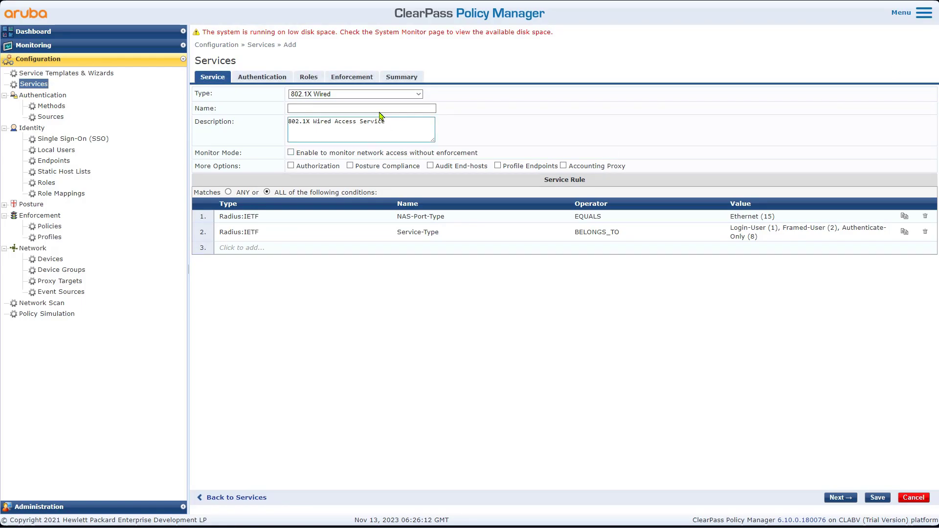
{"action": "left_click", "coordinate": [376, 95]}
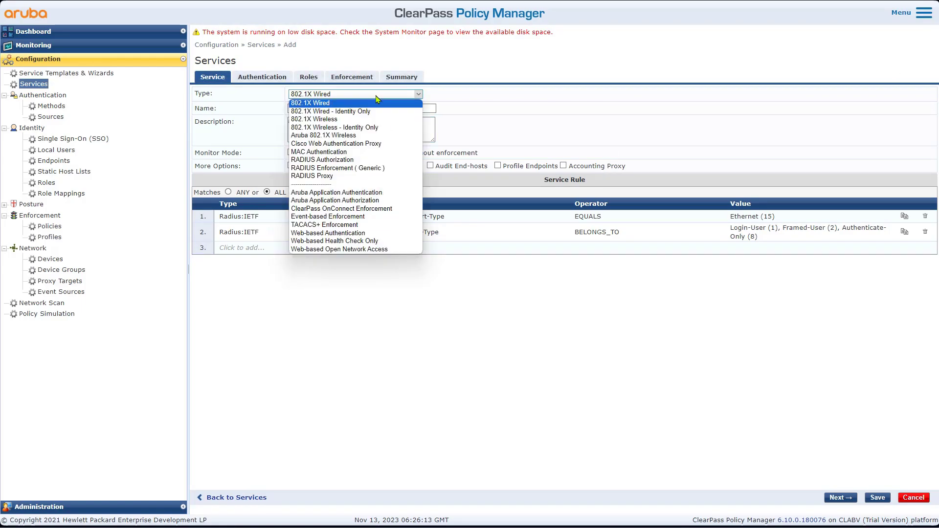
{"action": "left_click", "coordinate": [356, 225]}
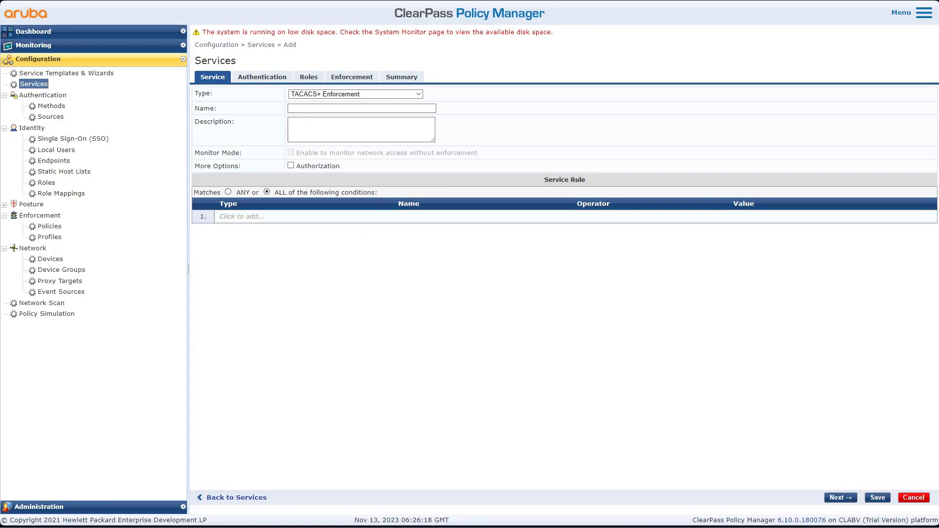
{"action": "left_click", "coordinate": [356, 108]}
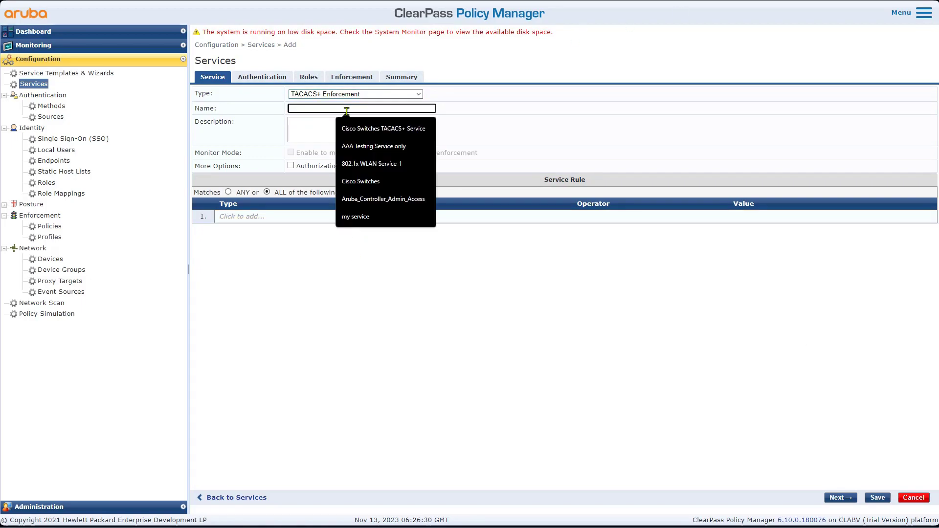
{"action": "right_click", "coordinate": [346, 111]}
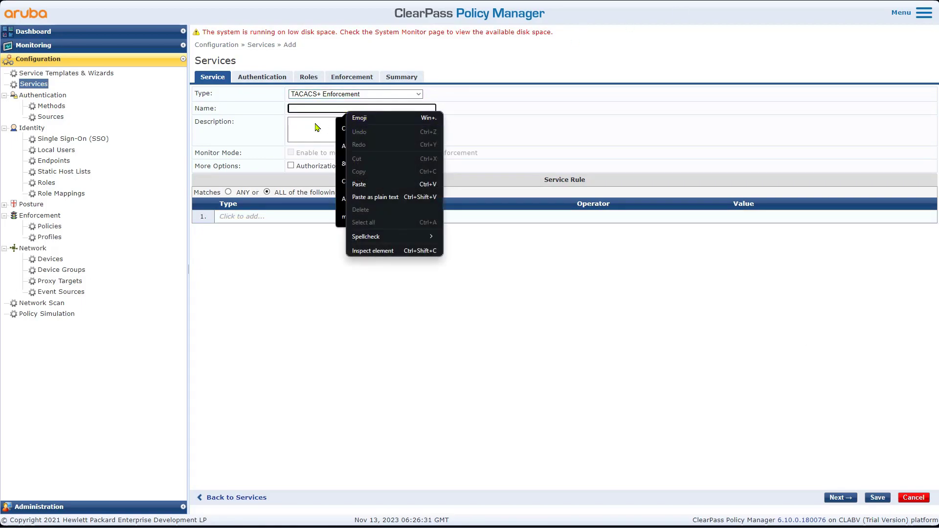
{"action": "left_click", "coordinate": [354, 184]}
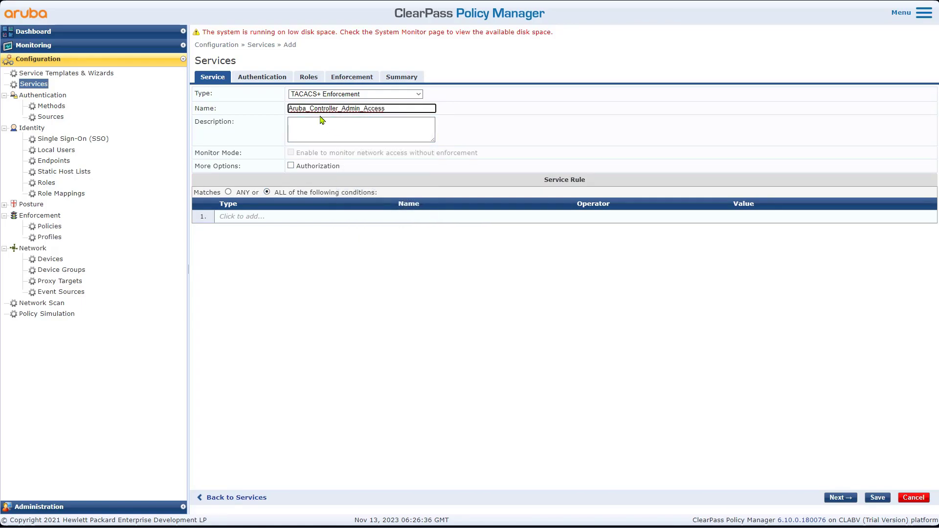
- Add the service rule condition Connection Protocol EQUALS TACACS
{"action": "left_click", "coordinate": [270, 217]}
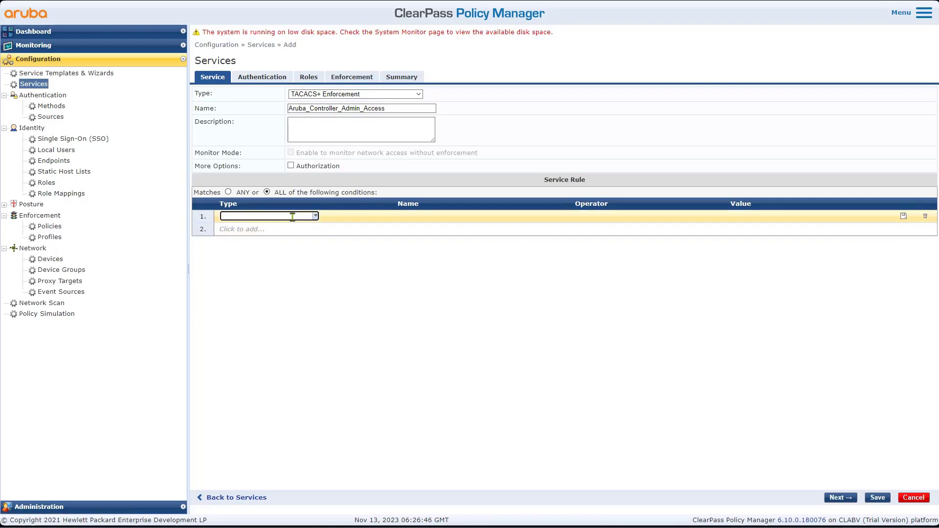
{"action": "type", "text": "conn"}
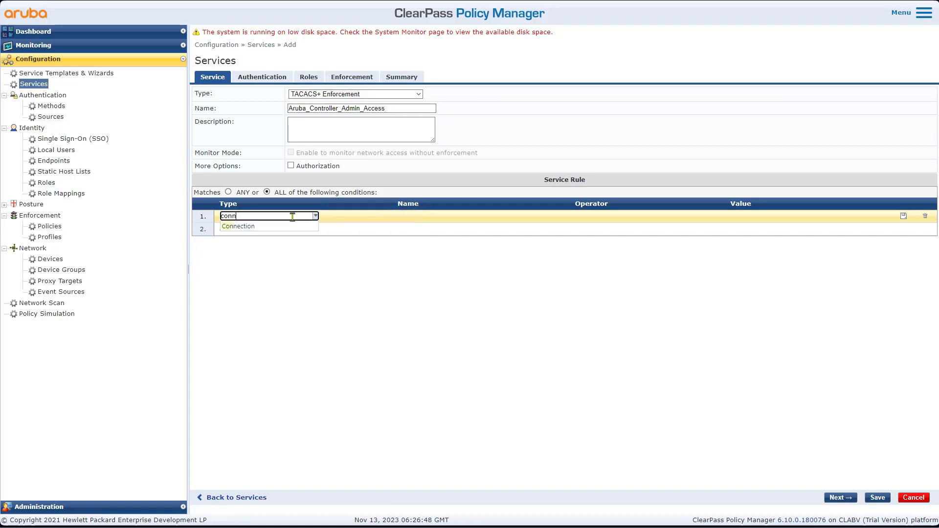
{"action": "type", "text": "e"}
{"action": "key", "text": "Tab"}
{"action": "type", "text": "pro"}
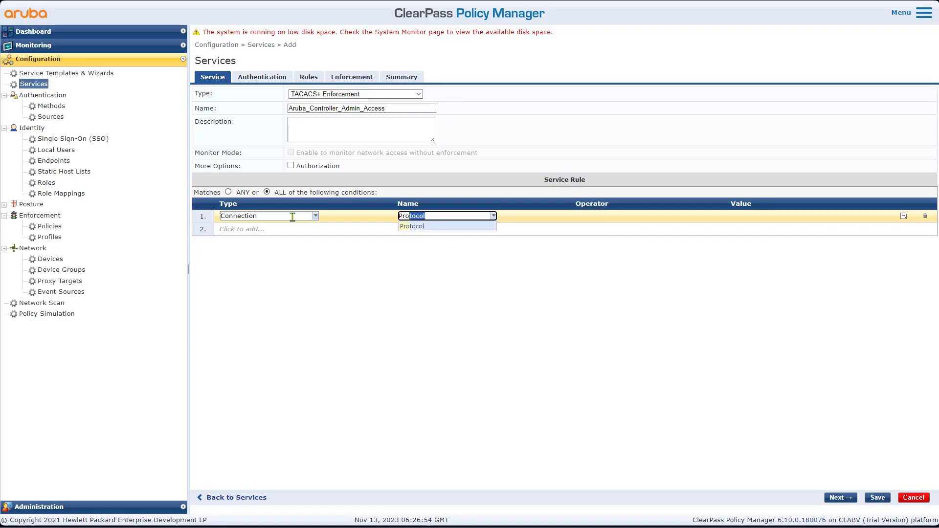
{"action": "key", "text": "Tab"}
{"action": "type", "text": "e"}
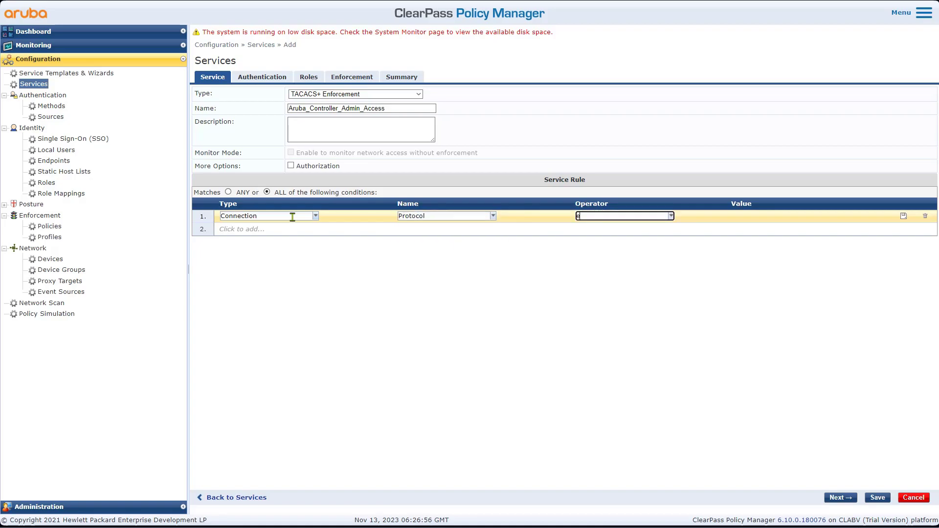
{"action": "type", "text": "q"}
{"action": "key", "text": "Tab"}
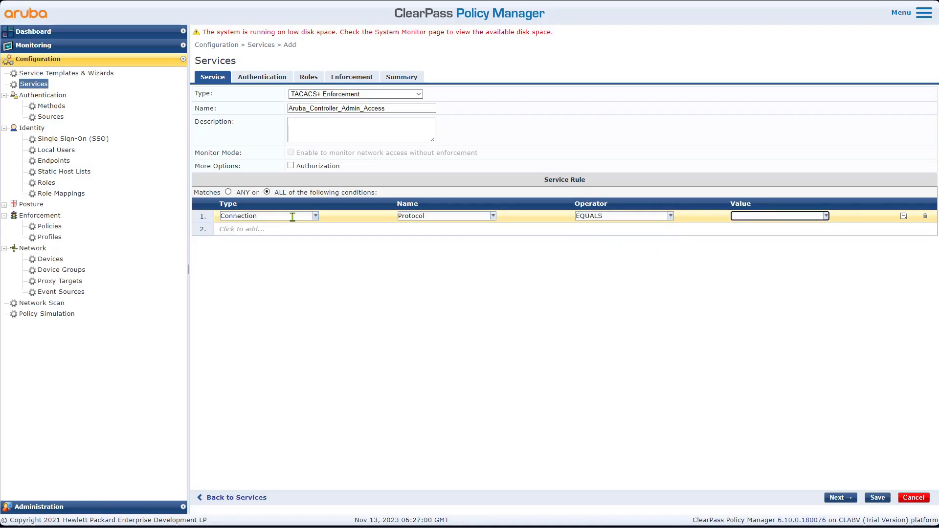
{"action": "type", "text": "ta"}
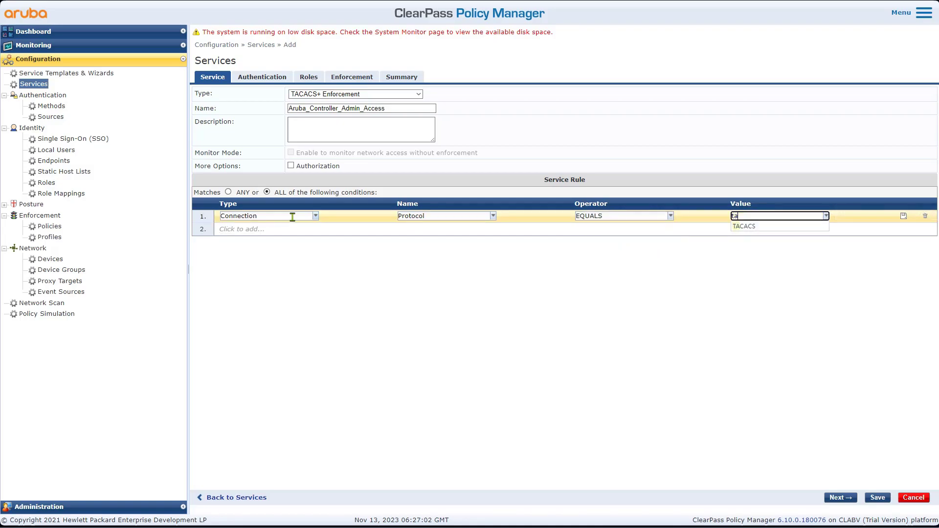
{"action": "key", "text": "Tab"}
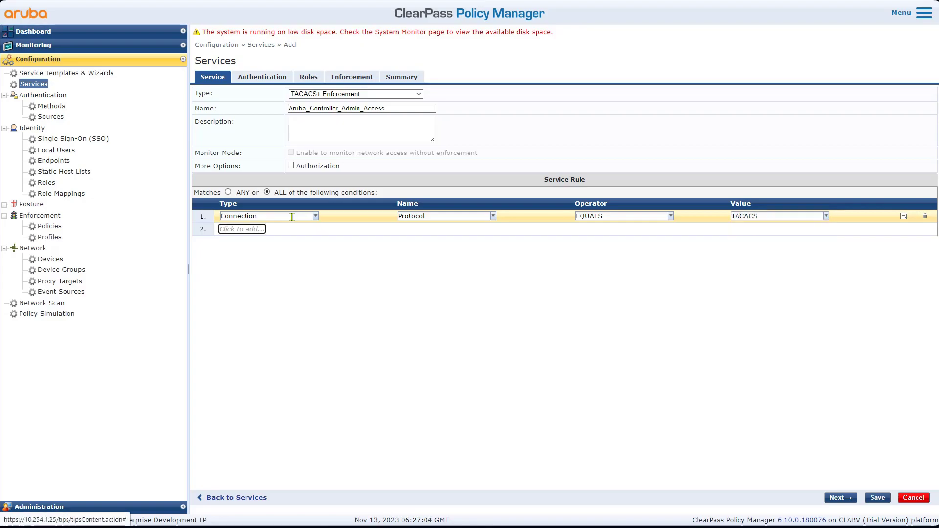
- Add a second condition: Device Type EQUALS Aruba Controllers
{"action": "left_click", "coordinate": [256, 230]}
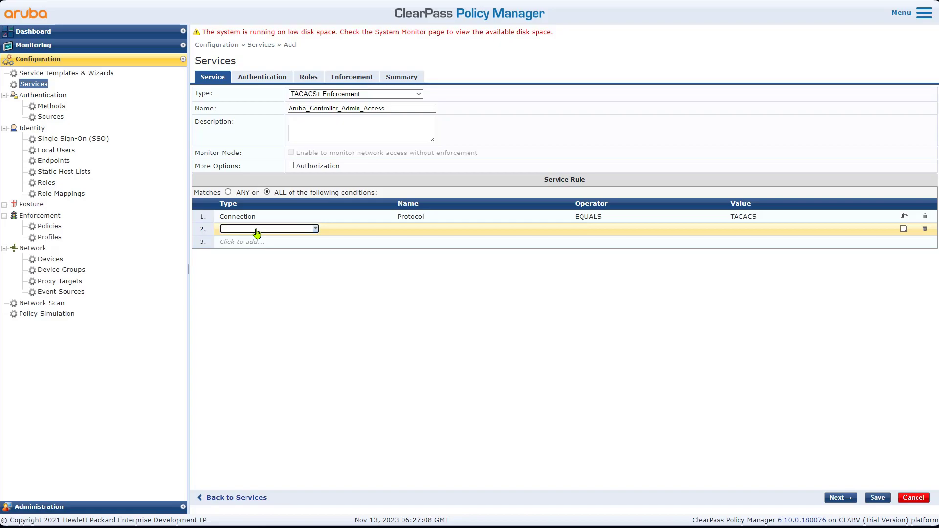
{"action": "type", "text": "dev"}
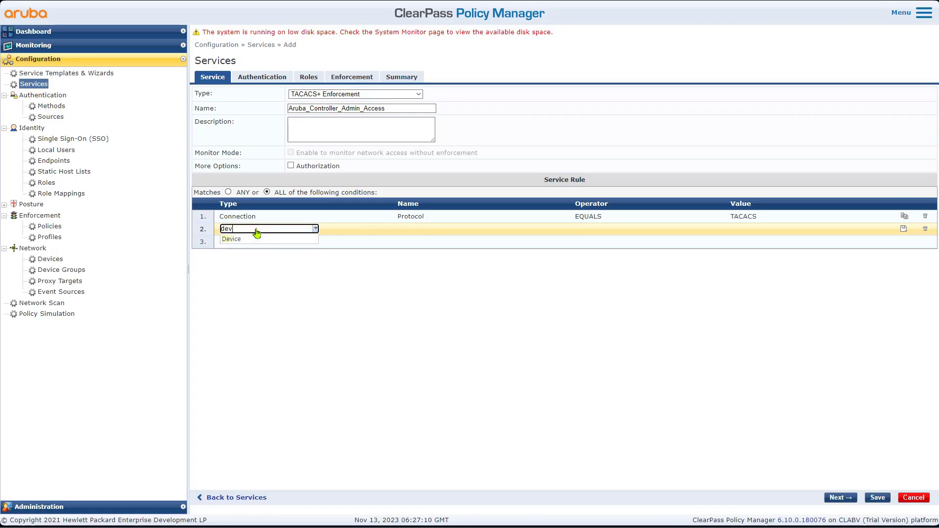
{"action": "key", "text": "Return"}
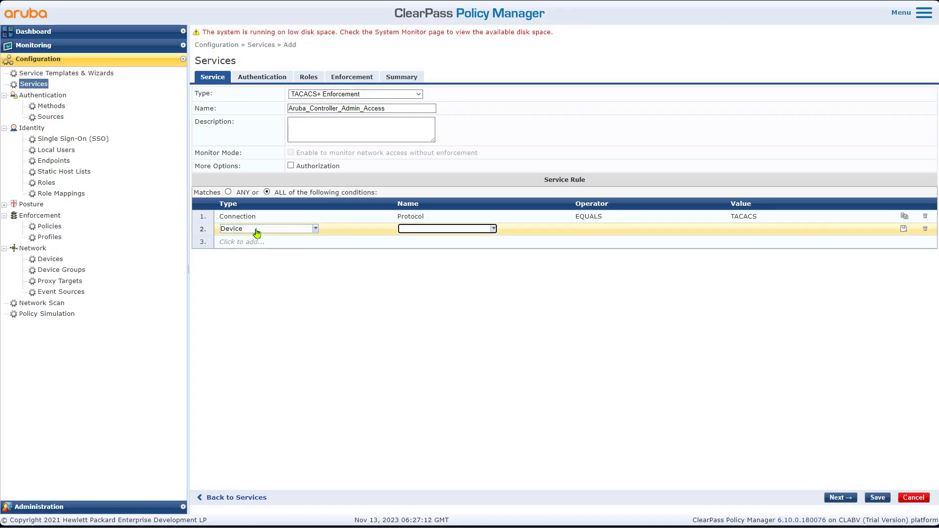
{"action": "type", "text": "dev"}
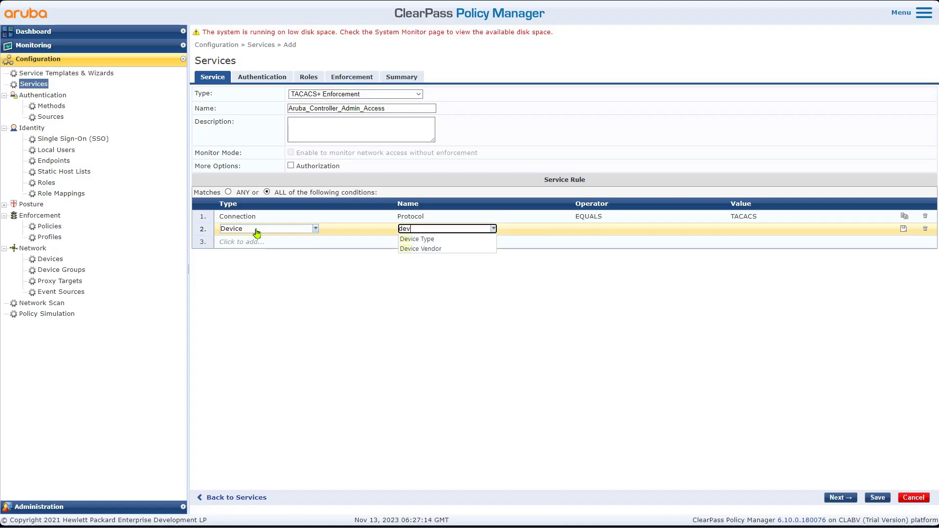
{"action": "key", "text": "Return"}
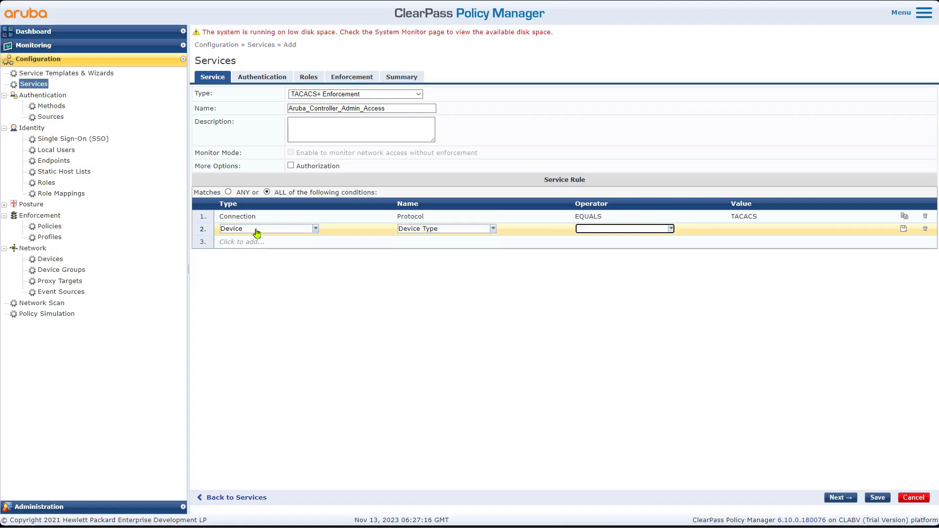
{"action": "type", "text": "eq"}
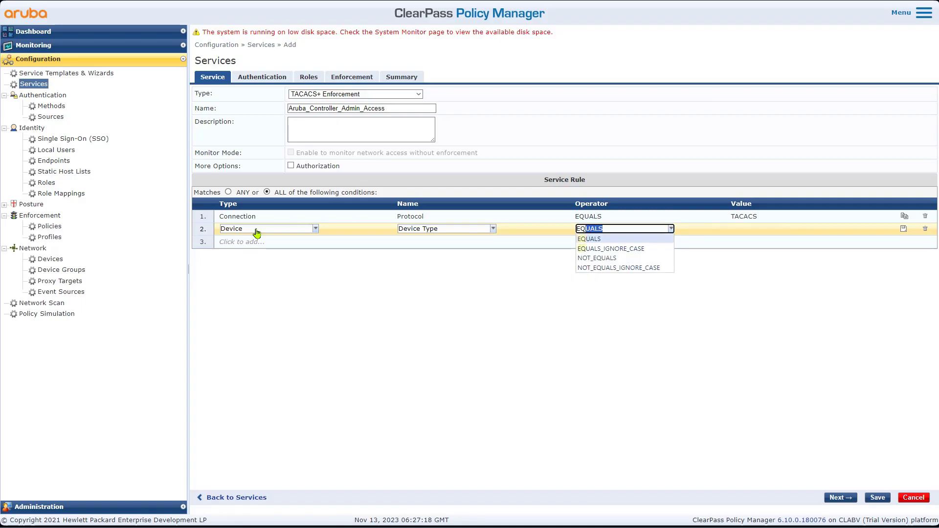
{"action": "key", "text": "Return"}
{"action": "type", "text": "ari"}
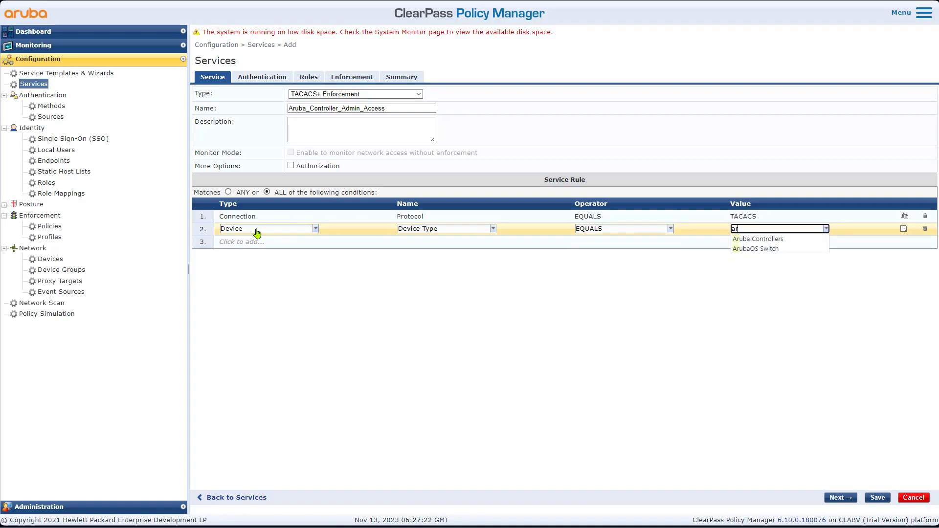
{"action": "left_click", "coordinate": [770, 239]}
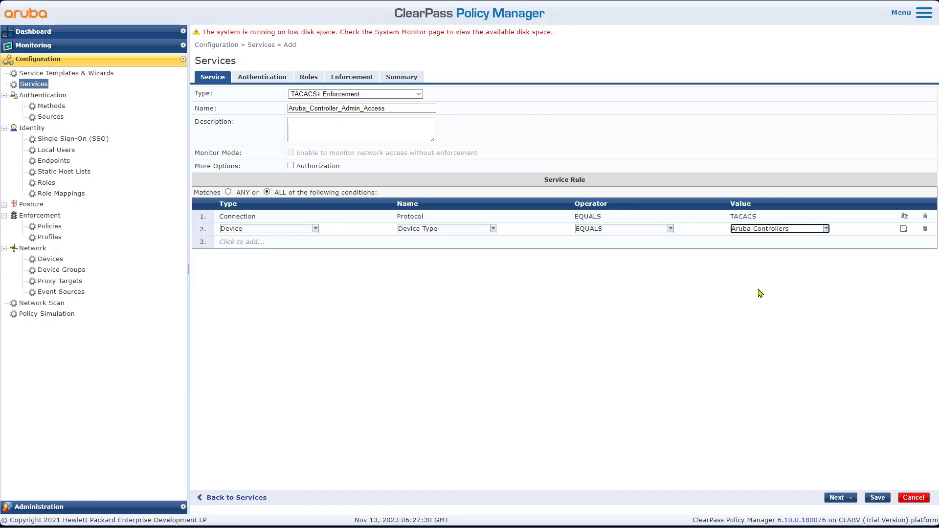
- Add Active_Directory and Local User Repository as authentication sources, then start a new role mapping policy
{"action": "left_click", "coordinate": [840, 497]}
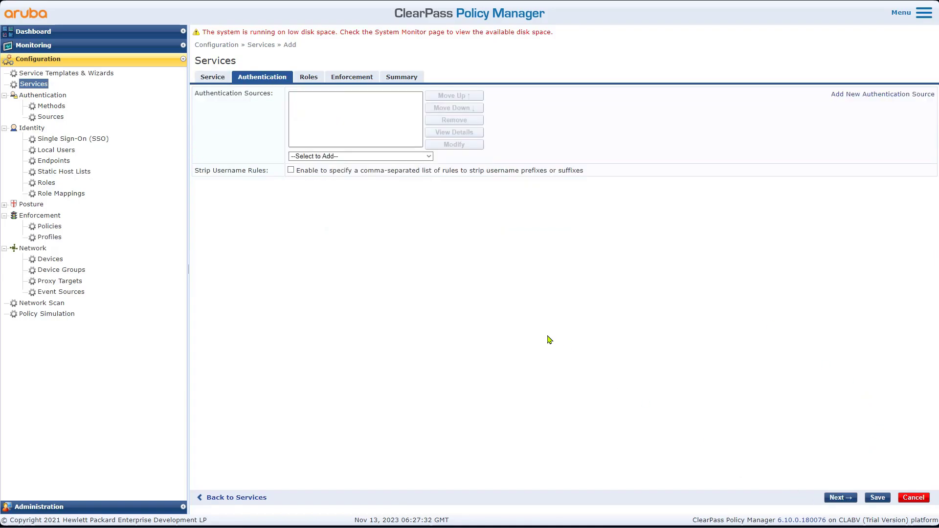
{"action": "left_click", "coordinate": [429, 156]}
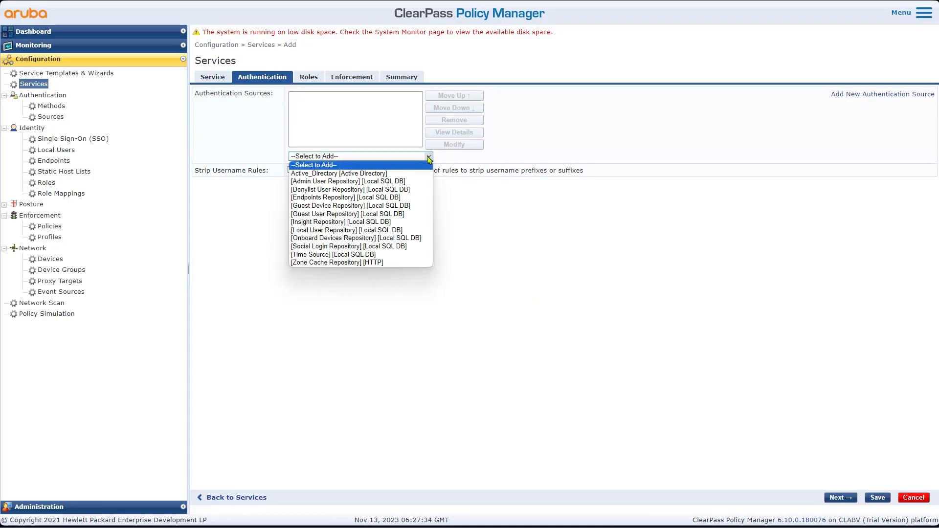
{"action": "left_click", "coordinate": [401, 173]}
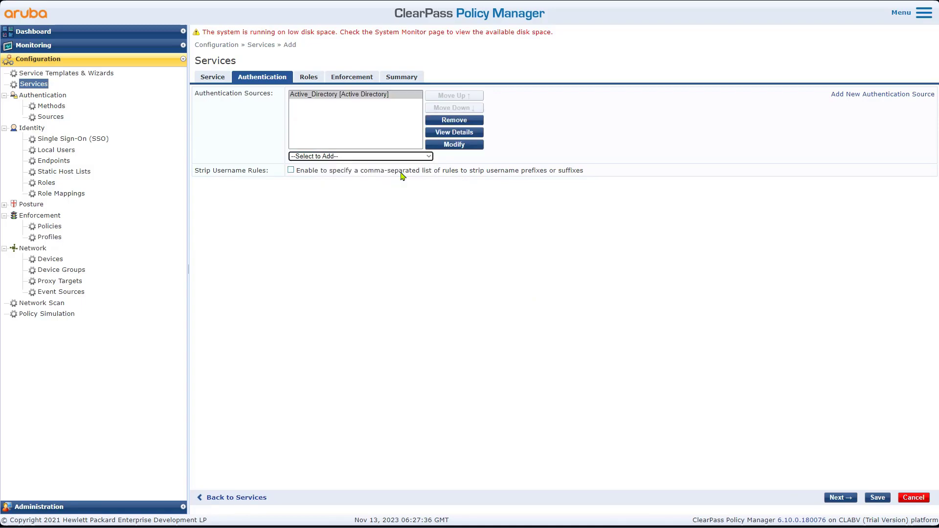
{"action": "left_click", "coordinate": [421, 156]}
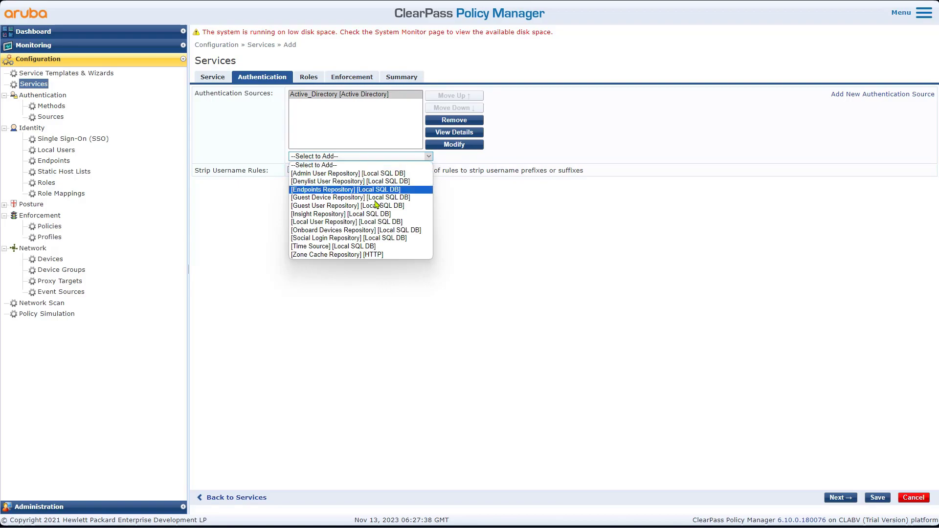
{"action": "left_click", "coordinate": [376, 222]}
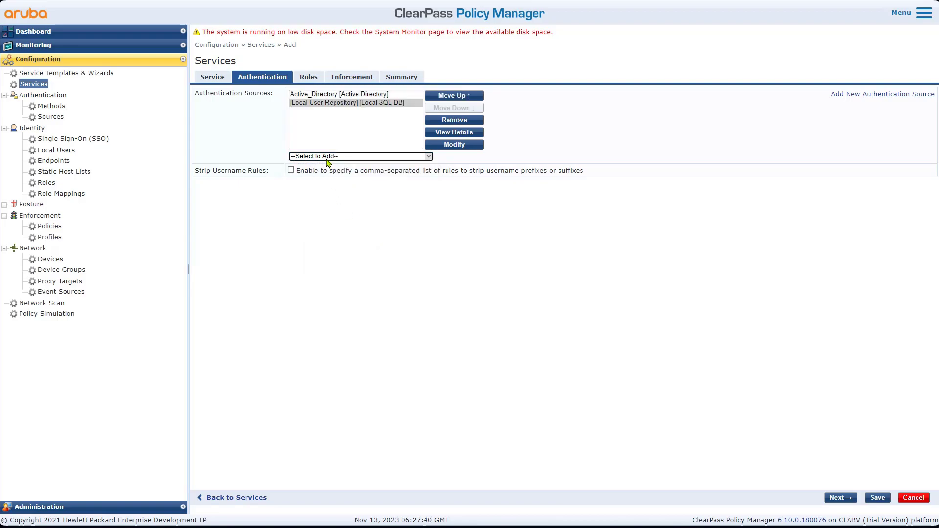
{"action": "left_click", "coordinate": [309, 77]}
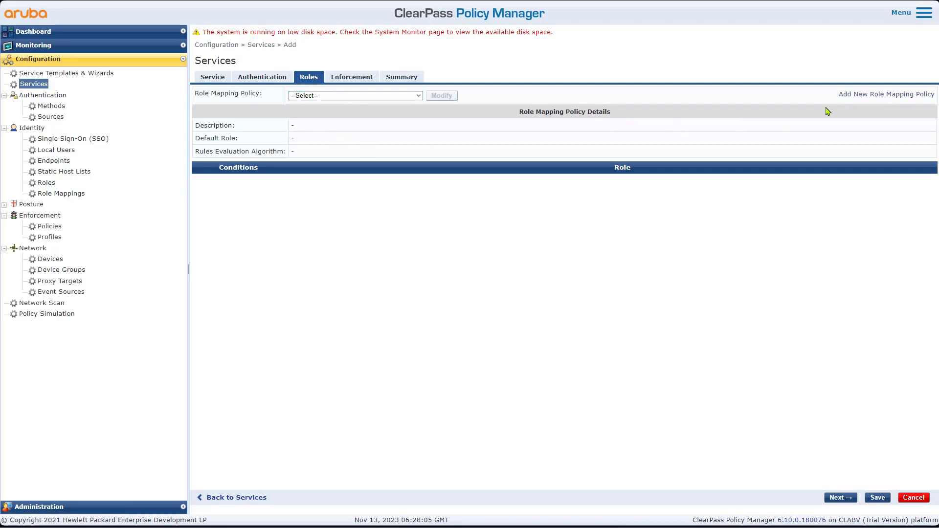
{"action": "left_click", "coordinate": [871, 95]}
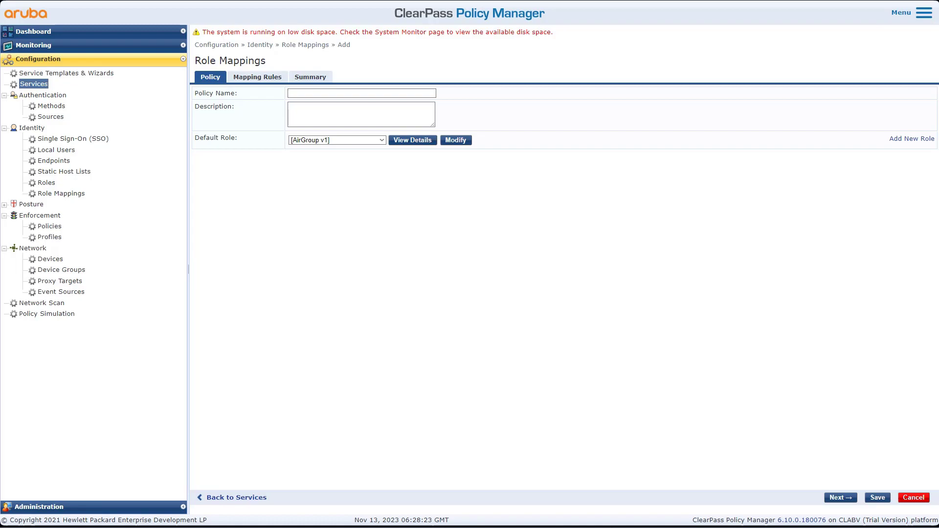
- Name the policy TACACS_For_Aruba_controller with default role Aruba TACACS+ read-only Admin
{"action": "left_click", "coordinate": [362, 92]}
{"action": "right_click", "coordinate": [362, 92]}
{"action": "left_click", "coordinate": [376, 164]}
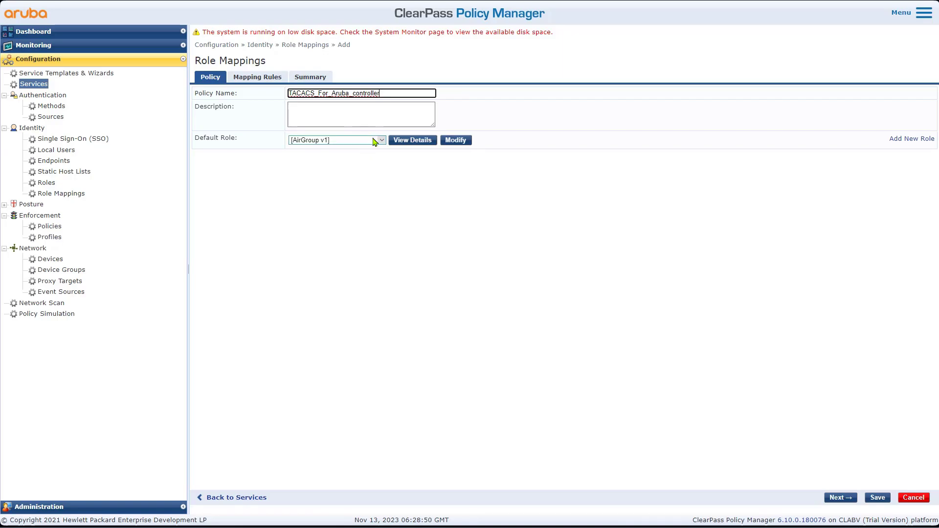
{"action": "left_click", "coordinate": [349, 141]}
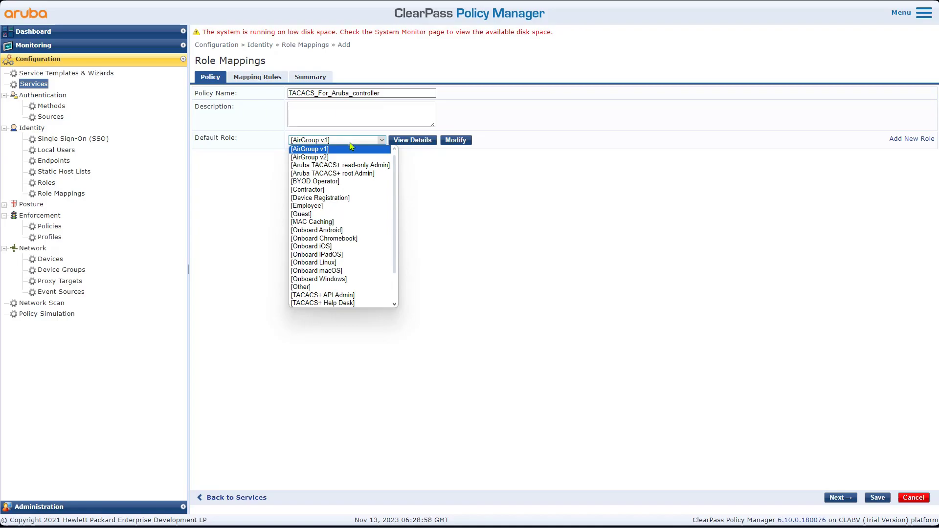
{"action": "left_click", "coordinate": [334, 166]}
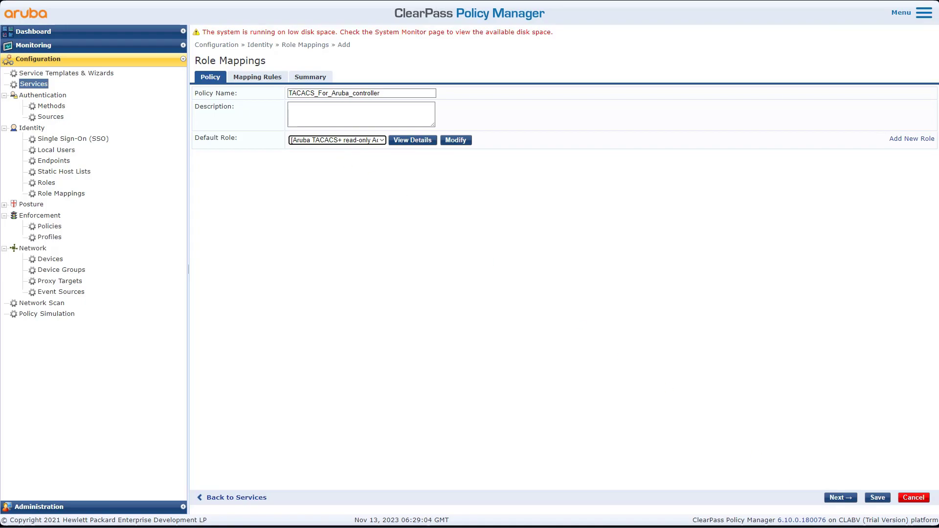
{"action": "left_click", "coordinate": [836, 498]}
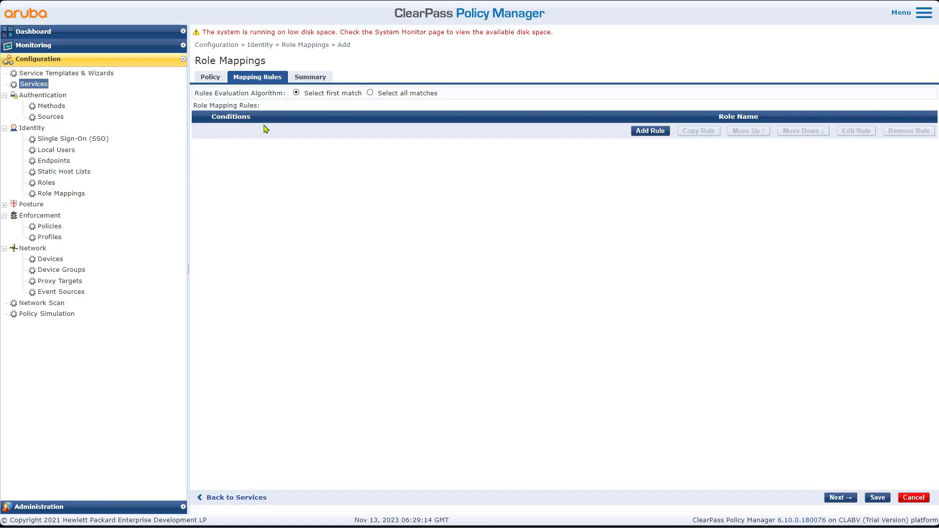
- Add a mapping rule condition: Authorization:Active_Directory memberOf CONTAINS snr
{"action": "left_click", "coordinate": [638, 131]}
{"action": "left_click", "coordinate": [213, 239]}
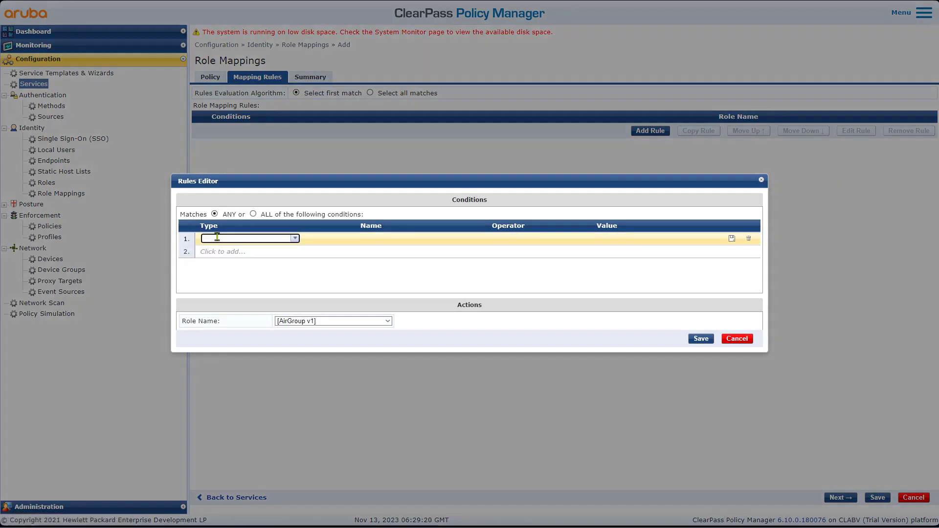
{"action": "type", "text": "auth"}
{"action": "key", "text": "Down"}
{"action": "key", "text": "Down"}
{"action": "key", "text": "Down"}
{"action": "key", "text": "Return"}
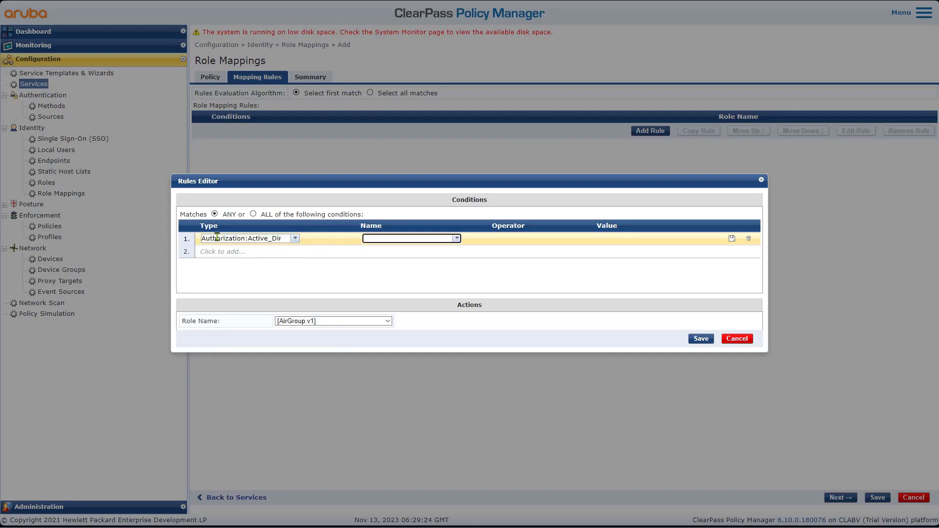
{"action": "type", "text": "mem"}
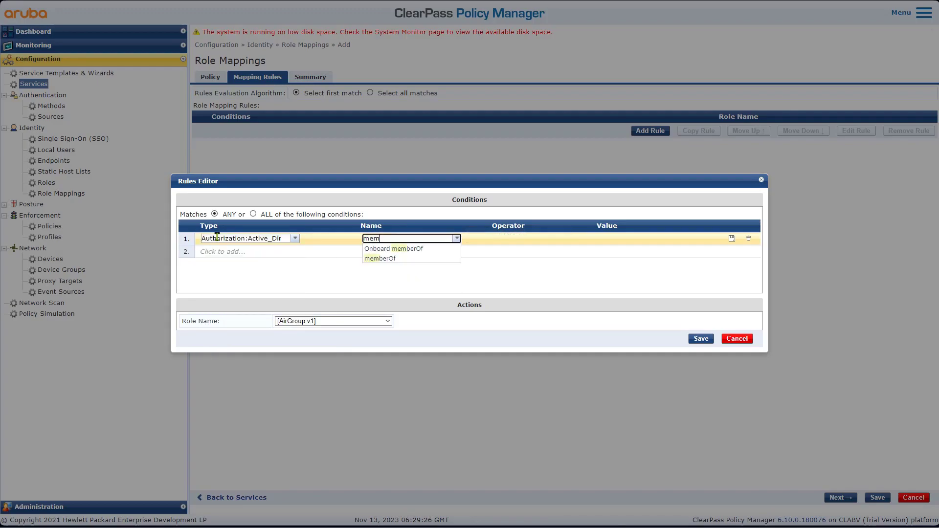
{"action": "left_click", "coordinate": [379, 258]}
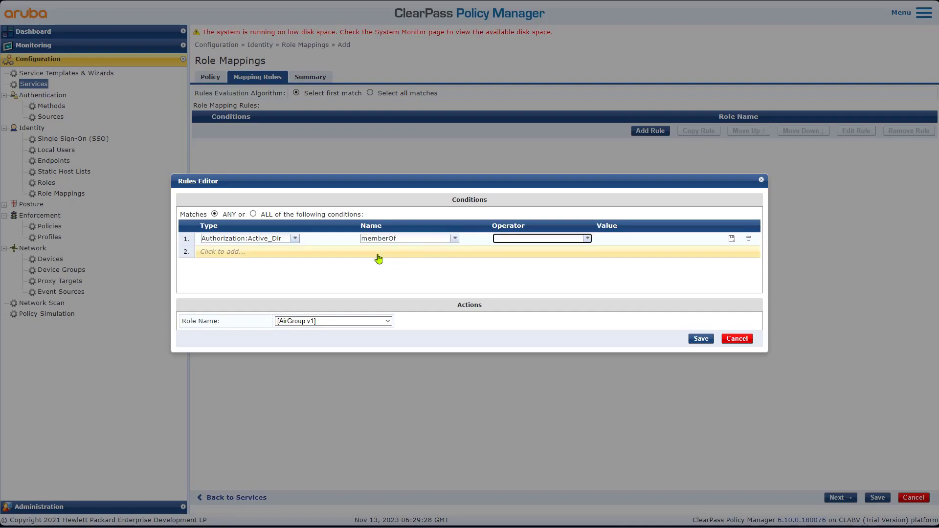
{"action": "type", "text": "con"}
{"action": "key", "text": "Down"}
{"action": "key", "text": "Return"}
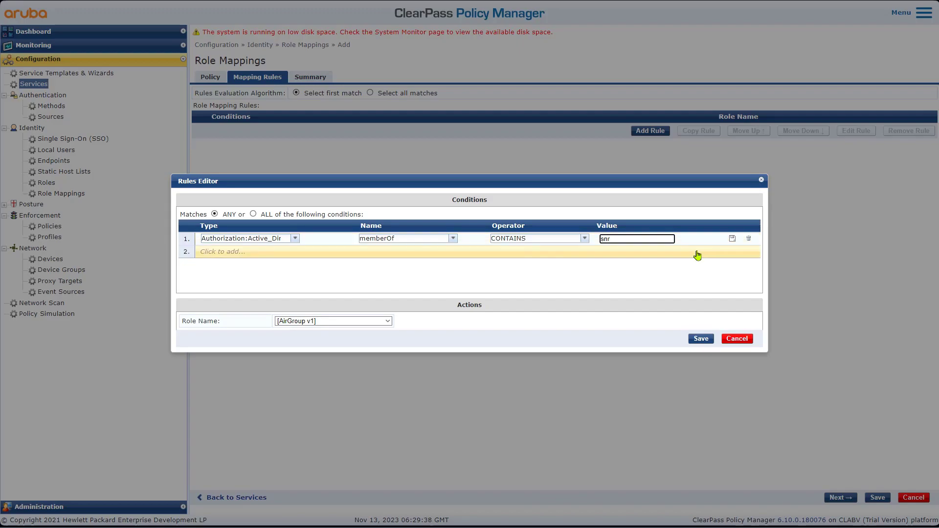
{"action": "left_click", "coordinate": [733, 240]}
{"action": "left_click", "coordinate": [701, 338]}
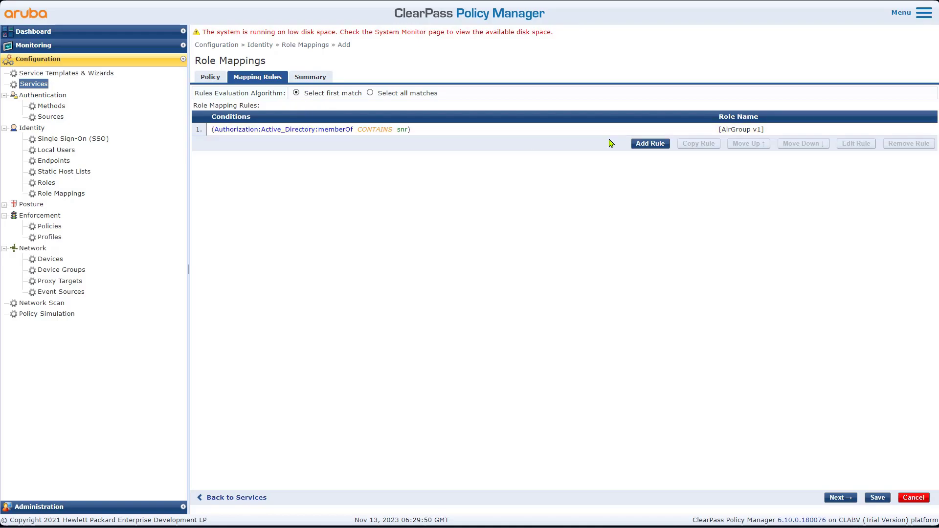
- Assign Aruba TACACS+ root Admin to the rule and save the policy, which fails as a duplicate
{"action": "left_click", "coordinate": [743, 128]}
{"action": "left_click", "coordinate": [856, 145]}
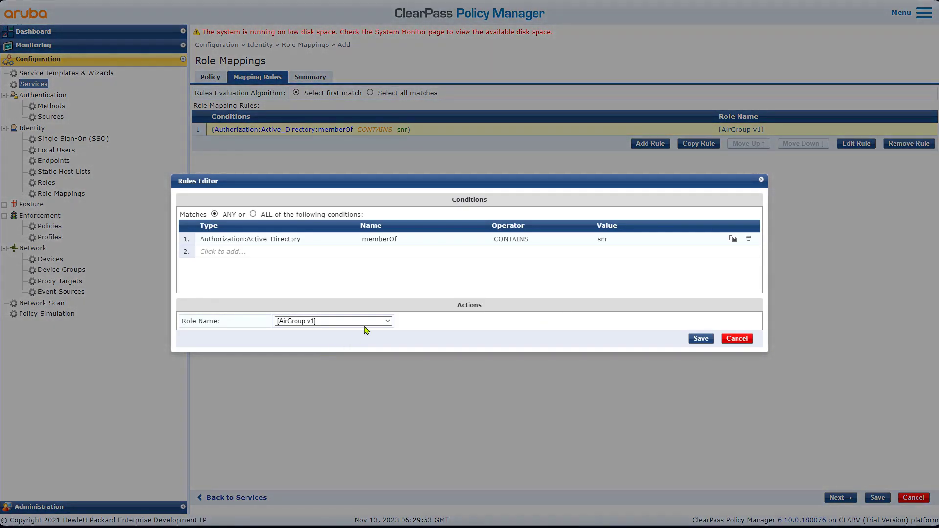
{"action": "left_click", "coordinate": [369, 322]}
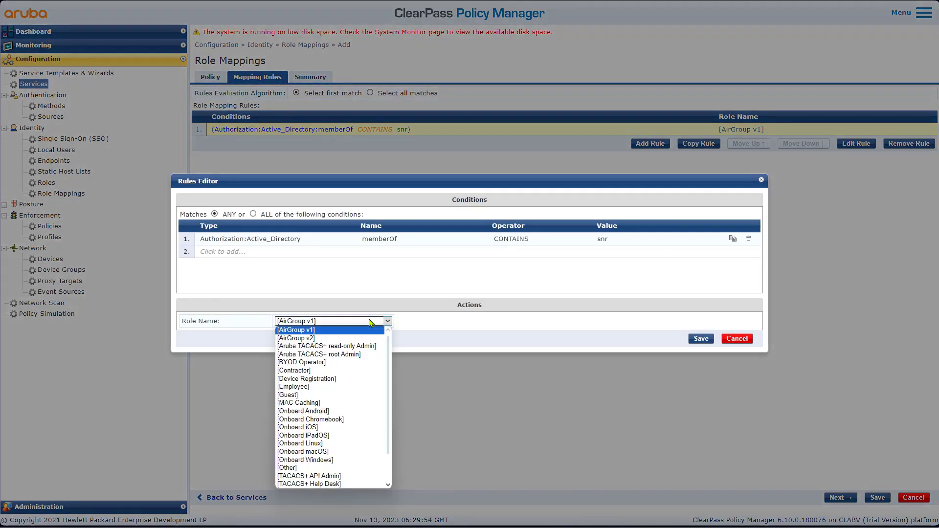
{"action": "left_click", "coordinate": [348, 356]}
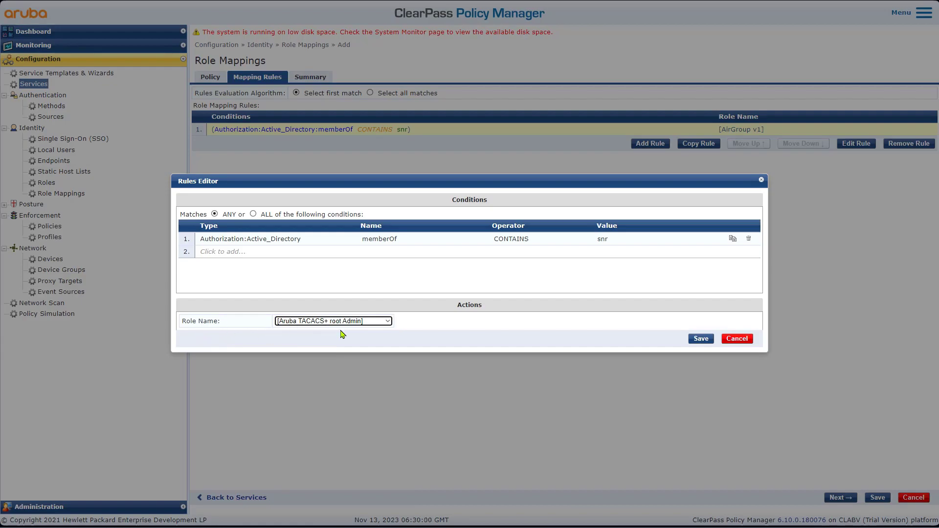
{"action": "left_click", "coordinate": [702, 339]}
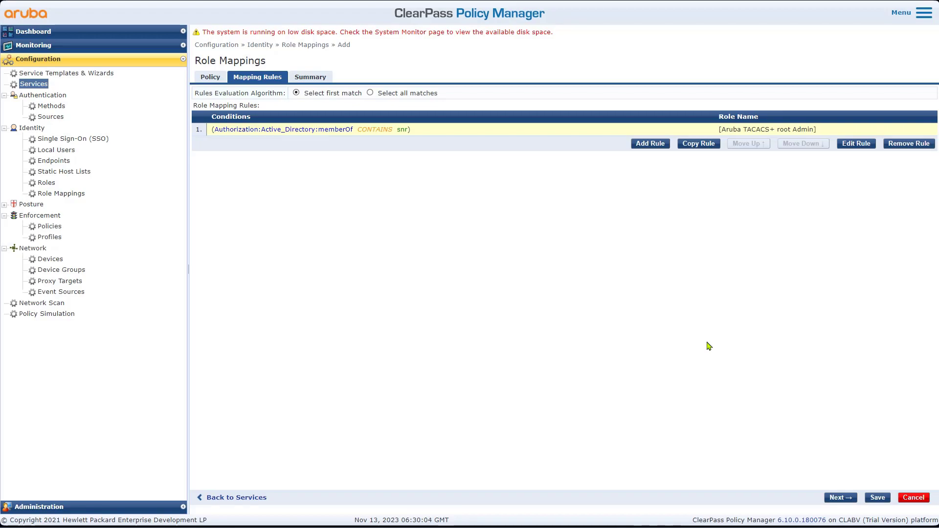
{"action": "left_click", "coordinate": [876, 504]}
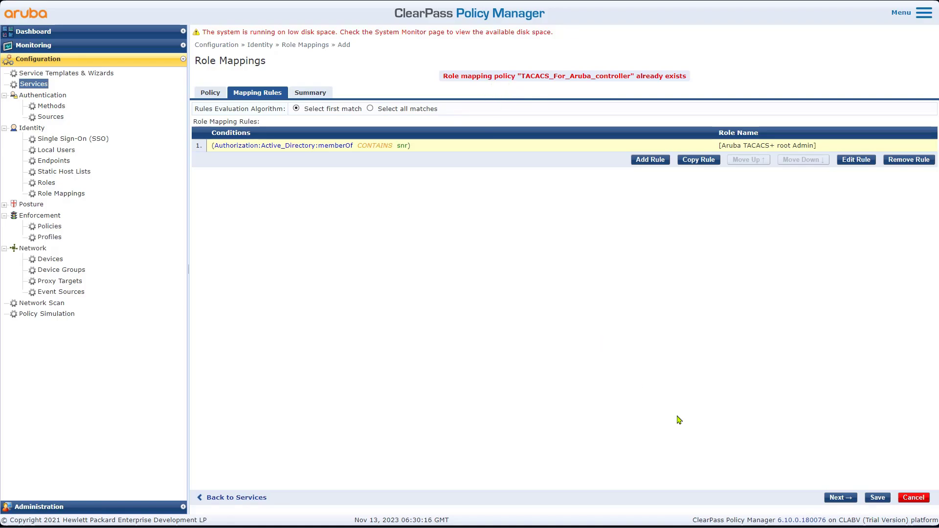
- Discard the duplicate policy and attach the existing TACACS_For_Aruba_controller role mapping to the service
{"action": "left_click", "coordinate": [906, 498]}
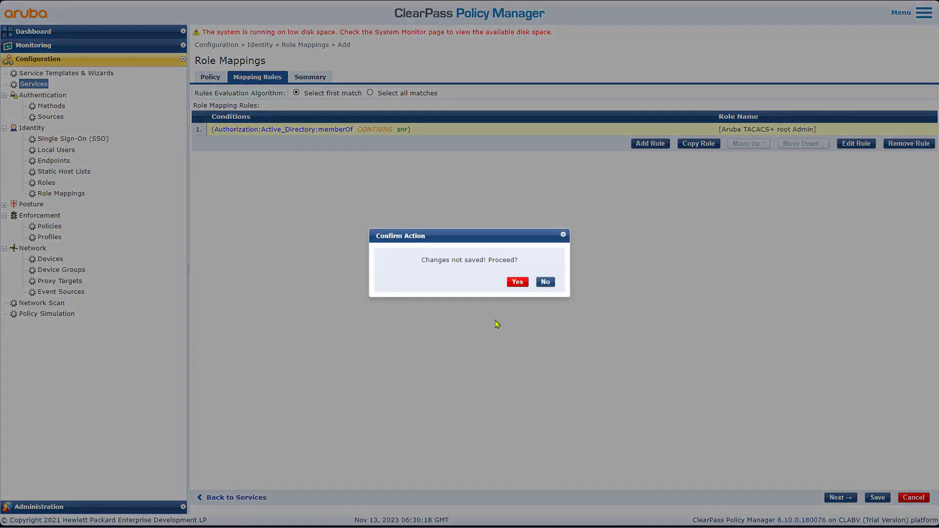
{"action": "left_click", "coordinate": [517, 282]}
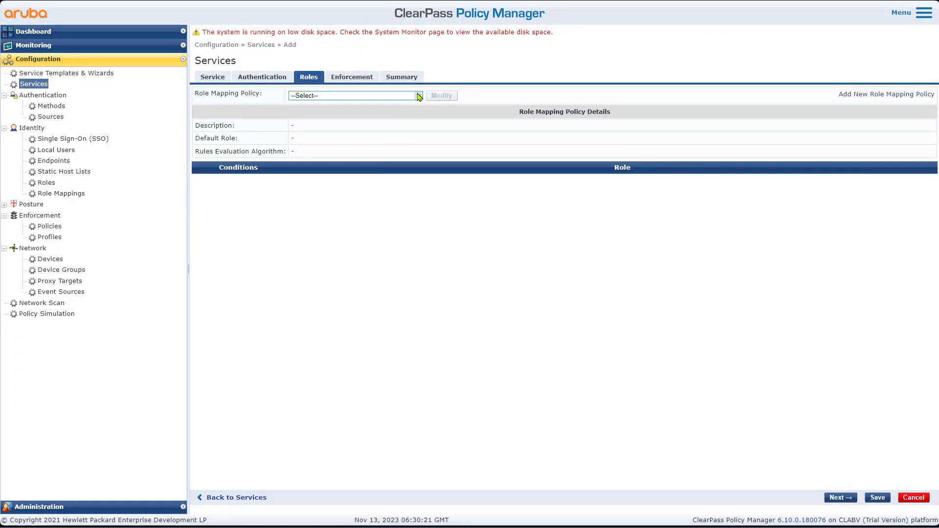
{"action": "left_click", "coordinate": [419, 97]}
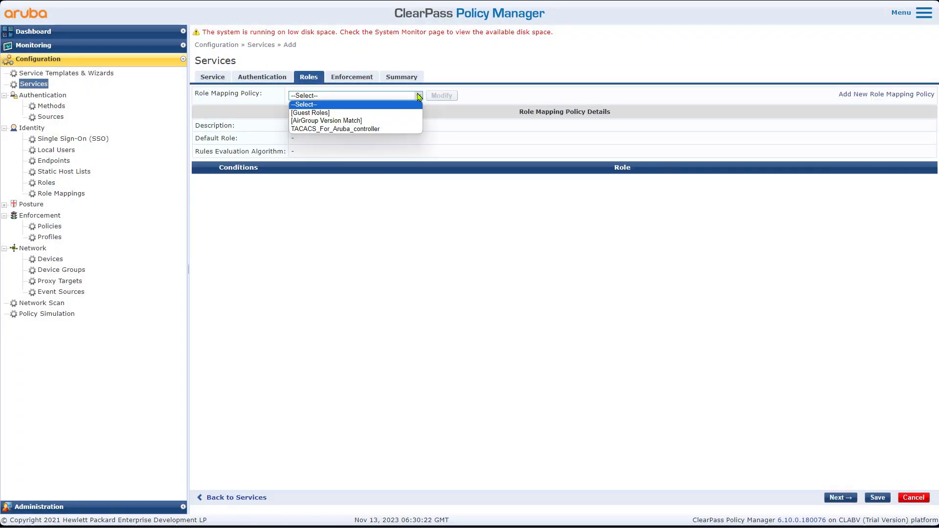
{"action": "left_click", "coordinate": [373, 130]}
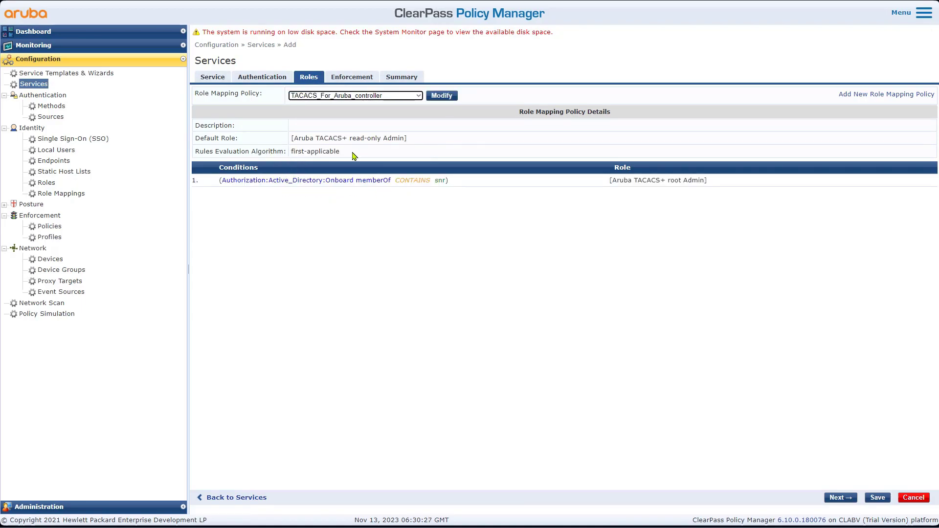
{"action": "left_click_drag", "start_coordinate": [413, 140], "coordinate": [296, 139]}
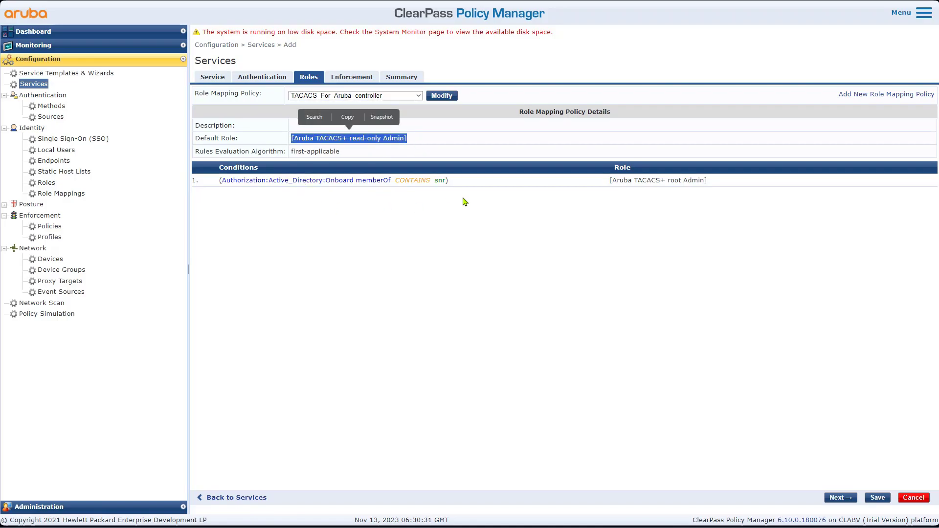
{"action": "left_click_drag", "start_coordinate": [707, 181], "coordinate": [604, 188]}
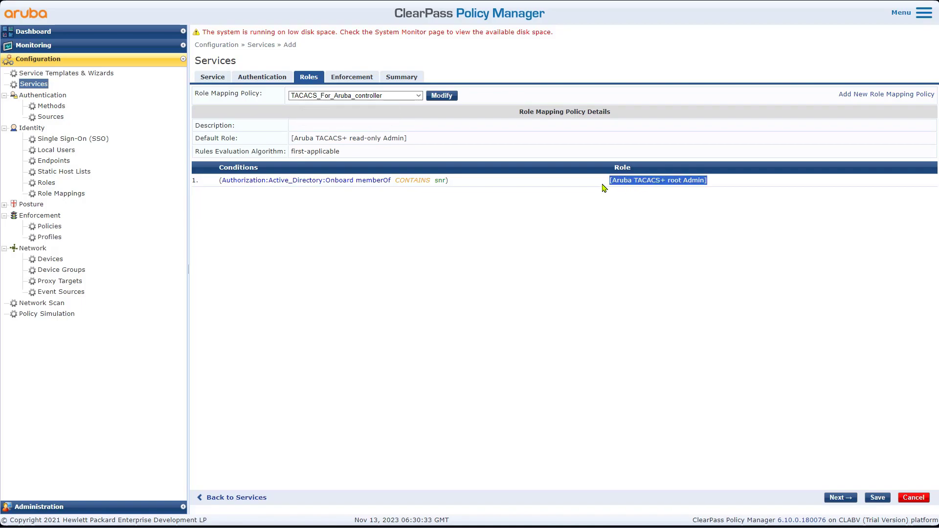
{"action": "left_click", "coordinate": [840, 498]}
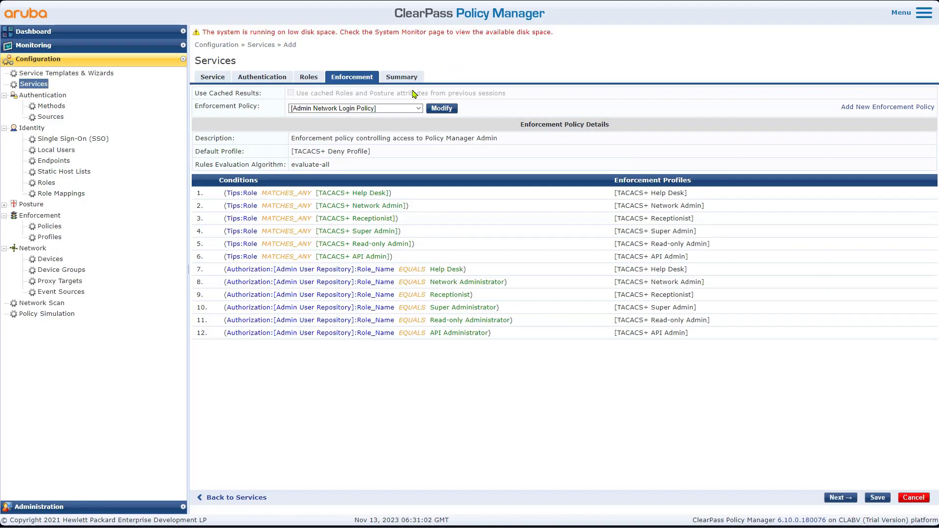
- Set enforcement to Aruba Device Access Policy and review its root and read-only rules
{"action": "left_click", "coordinate": [412, 108]}
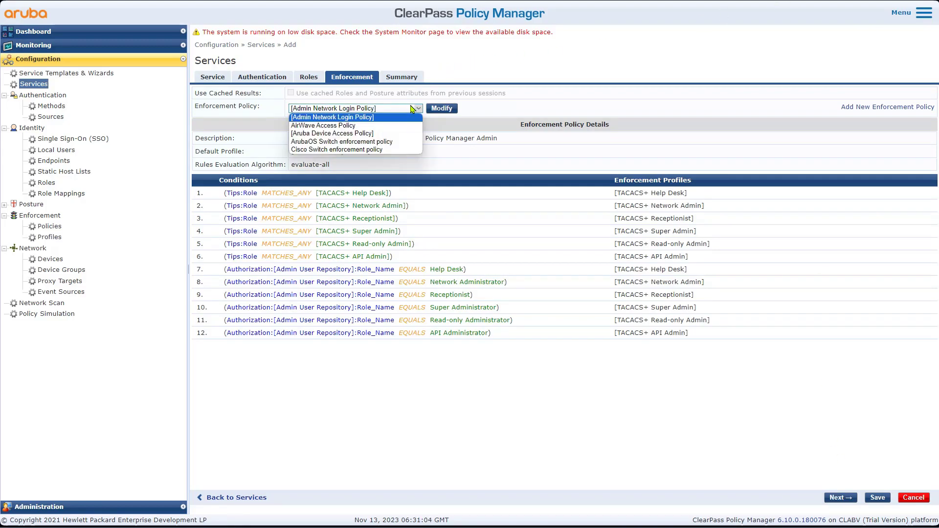
{"action": "left_click", "coordinate": [384, 133]}
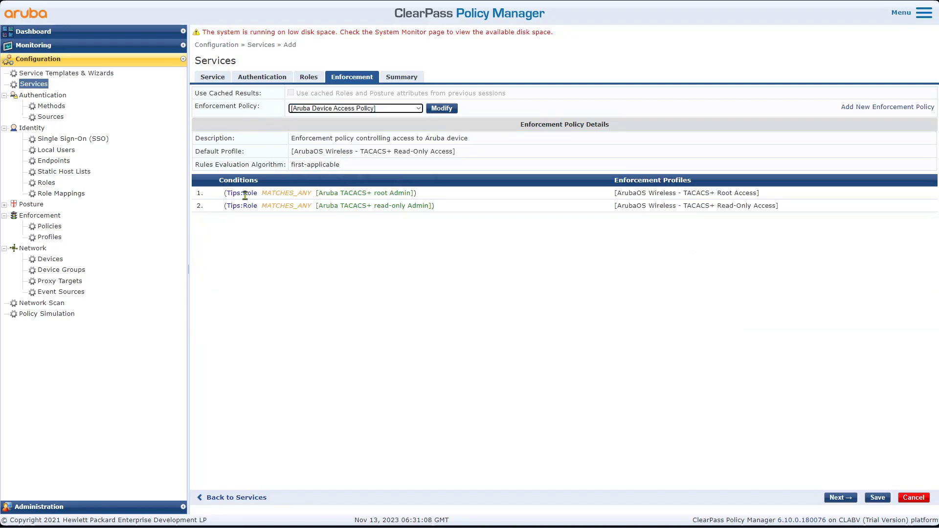
{"action": "left_click_drag", "start_coordinate": [414, 194], "coordinate": [342, 192]}
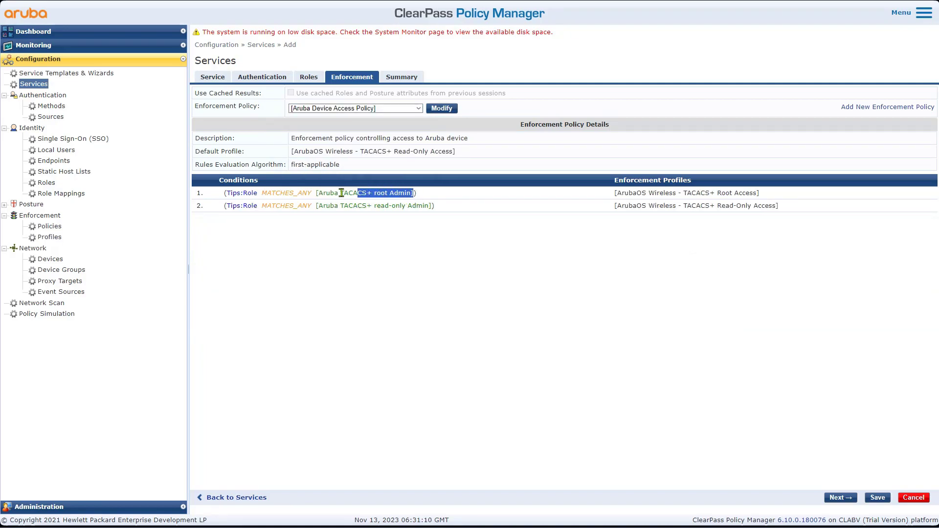
{"action": "left_click", "coordinate": [246, 194]}
{"action": "left_click_drag", "start_coordinate": [246, 194], "coordinate": [251, 194]}
{"action": "left_click_drag", "start_coordinate": [761, 194], "coordinate": [678, 192]}
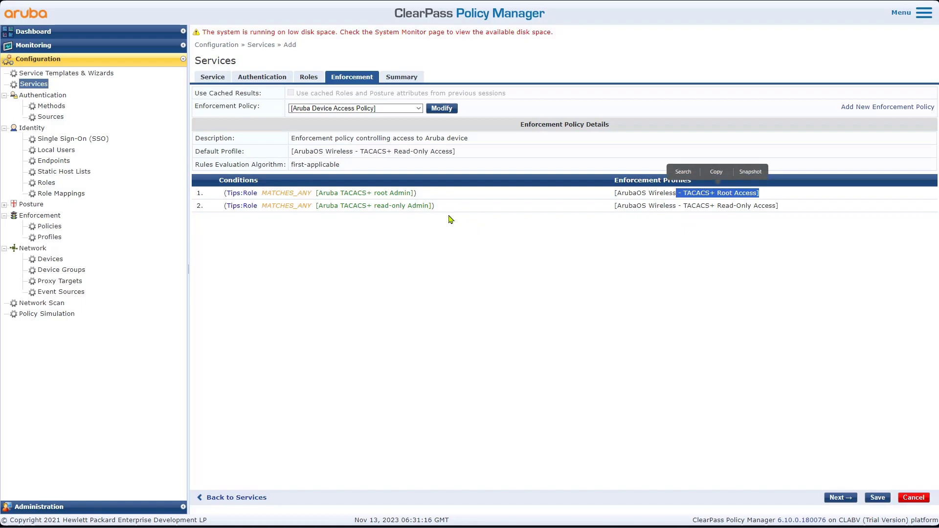
{"action": "left_click_drag", "start_coordinate": [374, 206], "coordinate": [433, 205]}
{"action": "left_click_drag", "start_coordinate": [782, 207], "coordinate": [606, 205]}
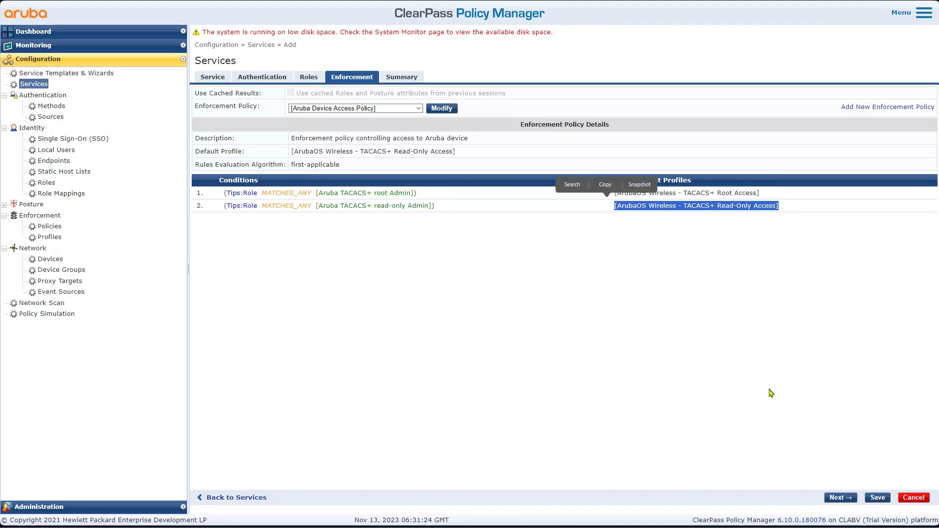
- Save the service, note the Aruba_Controller_Admin_Access name conflict, and go to Network Devices
{"action": "left_click", "coordinate": [878, 499]}
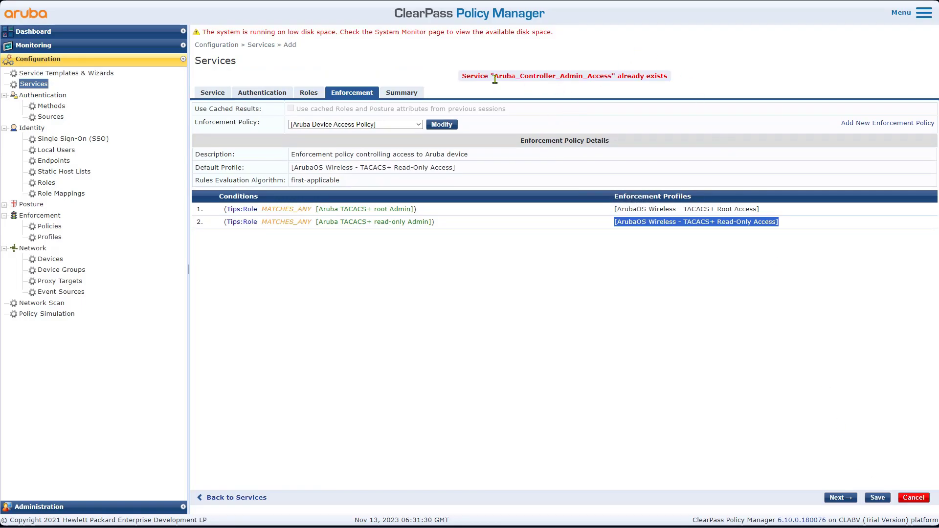
{"action": "left_click_drag", "start_coordinate": [495, 79], "coordinate": [610, 76]}
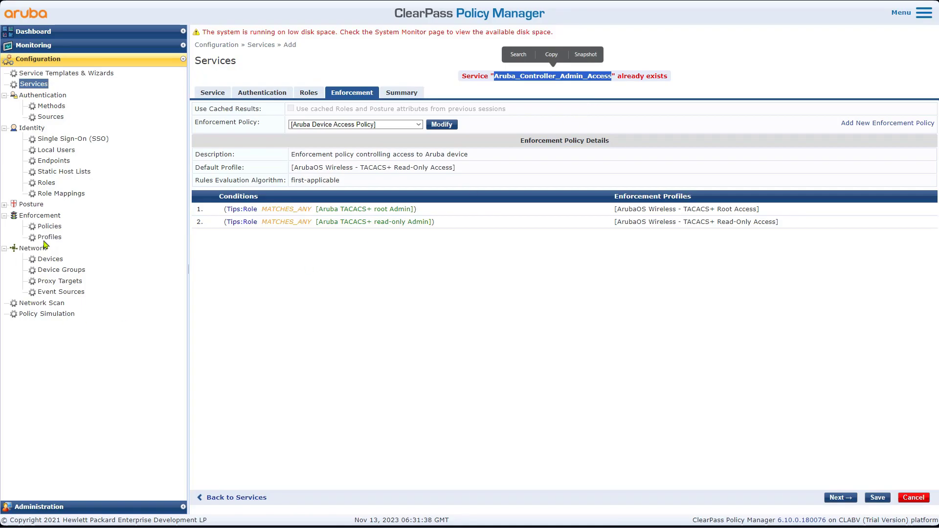
{"action": "left_click", "coordinate": [49, 259]}
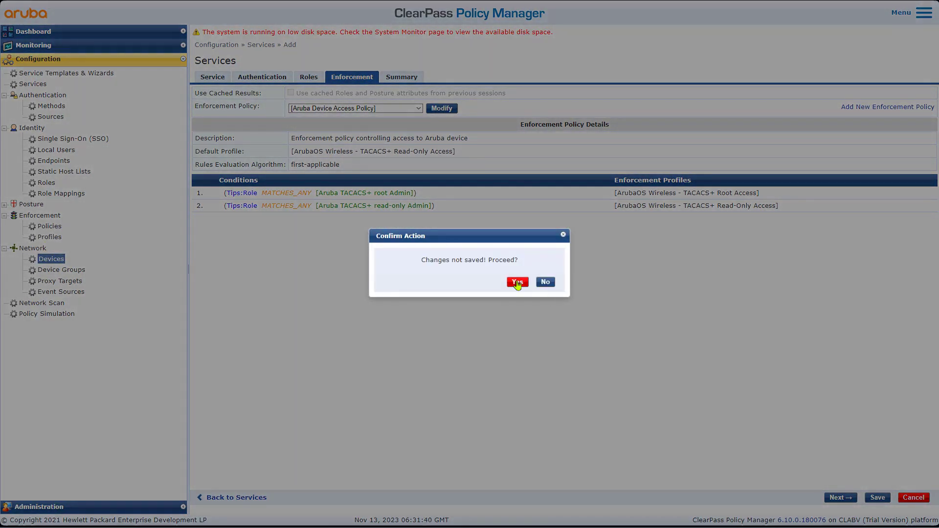
- Abandon the unsaved service and inspect the Aruba-Mobility-Controller device and its attributes
{"action": "left_click", "coordinate": [516, 282]}
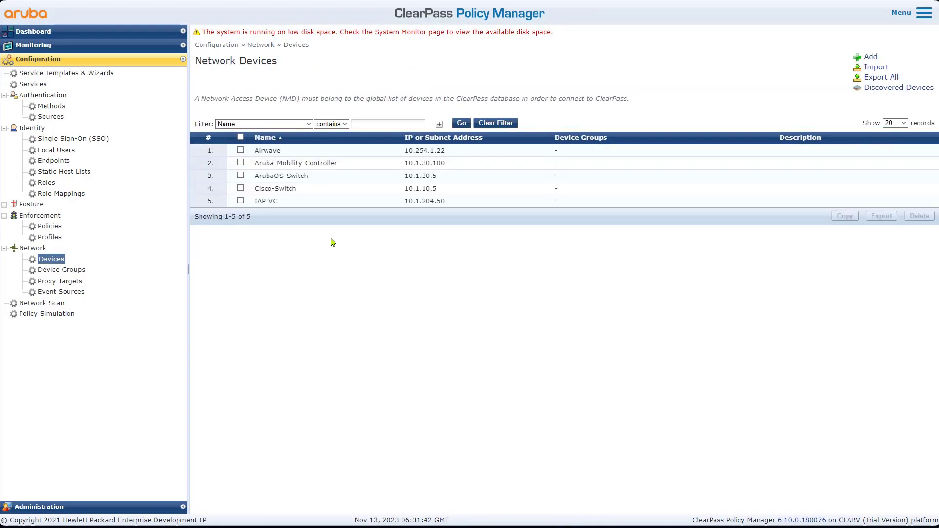
{"action": "left_click", "coordinate": [292, 165]}
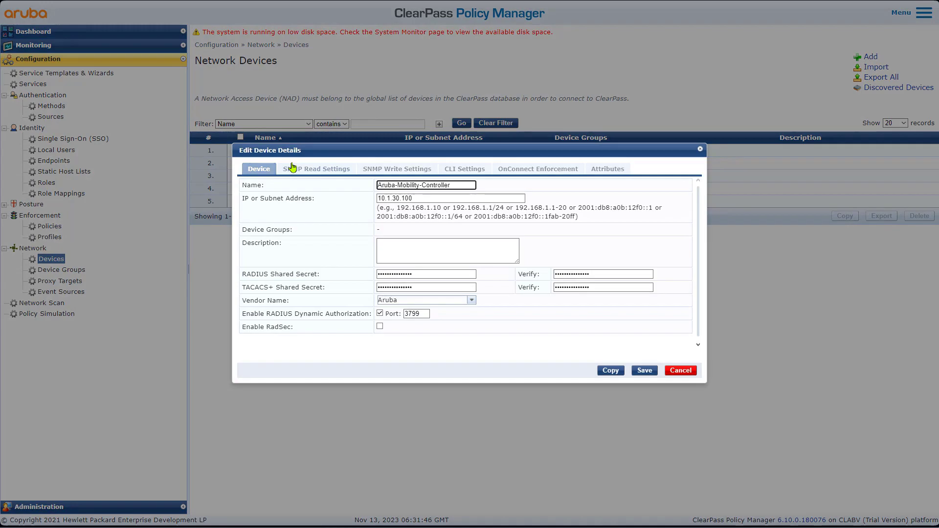
{"action": "left_click", "coordinate": [612, 171]}
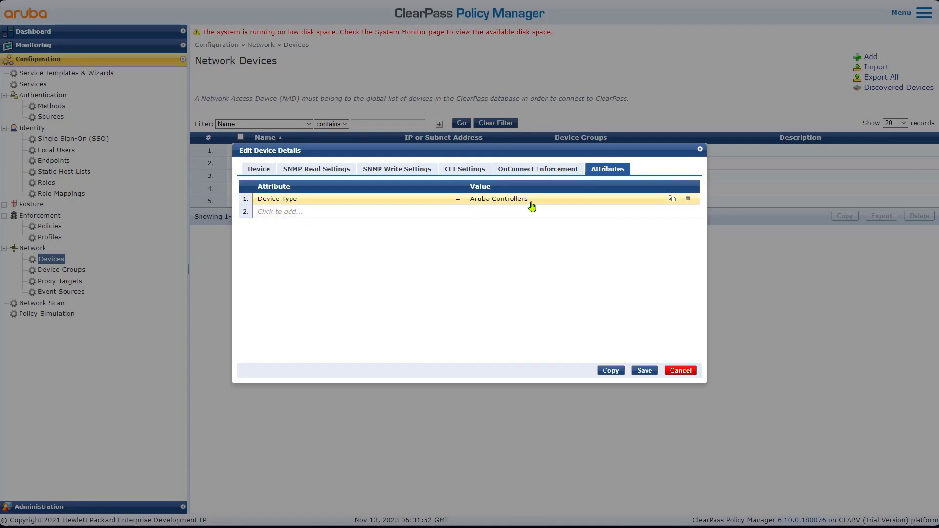
{"action": "left_click", "coordinate": [692, 371]}
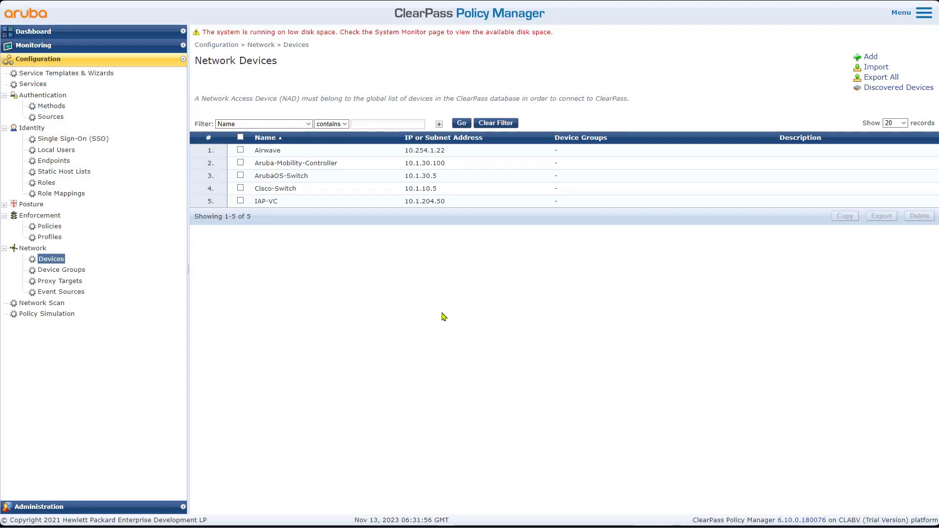
- Change the Aruba-Mobility-Controller IP from 10.1.30.100 to 10.1.40.100 and save
{"action": "left_click", "coordinate": [430, 168]}
{"action": "left_click", "coordinate": [396, 198]}
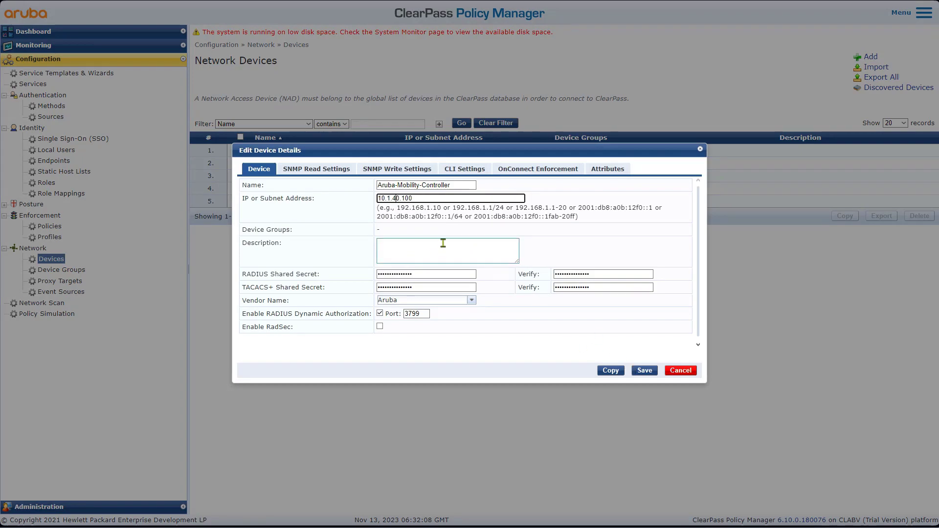
{"action": "left_click", "coordinate": [607, 169]}
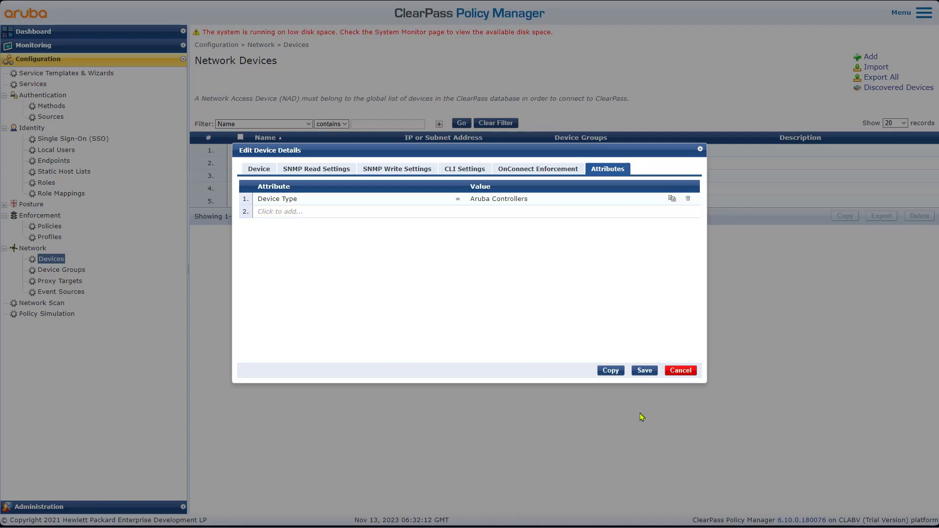
{"action": "left_click", "coordinate": [646, 371]}
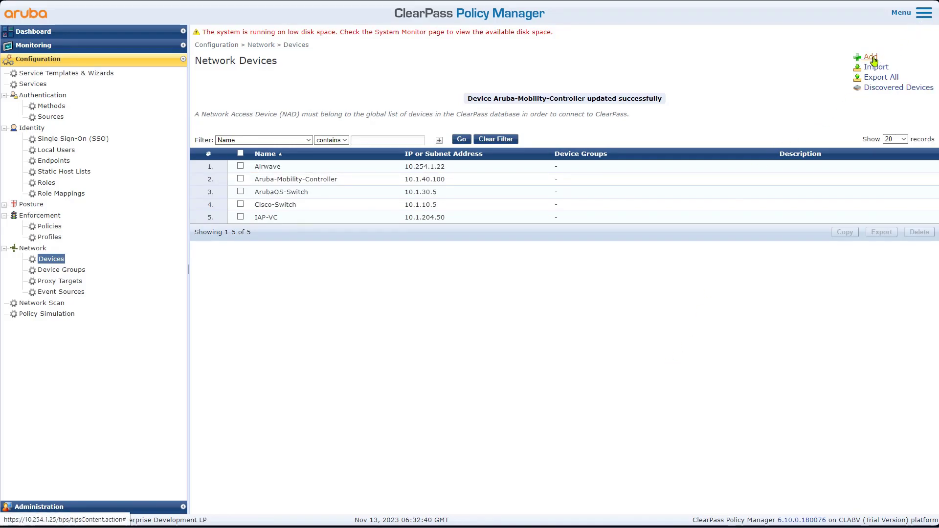
- Start adding a duplicate Aruba-Mobility-Controller device with vendor Aruba, then cancel it
{"action": "left_click", "coordinate": [870, 57]}
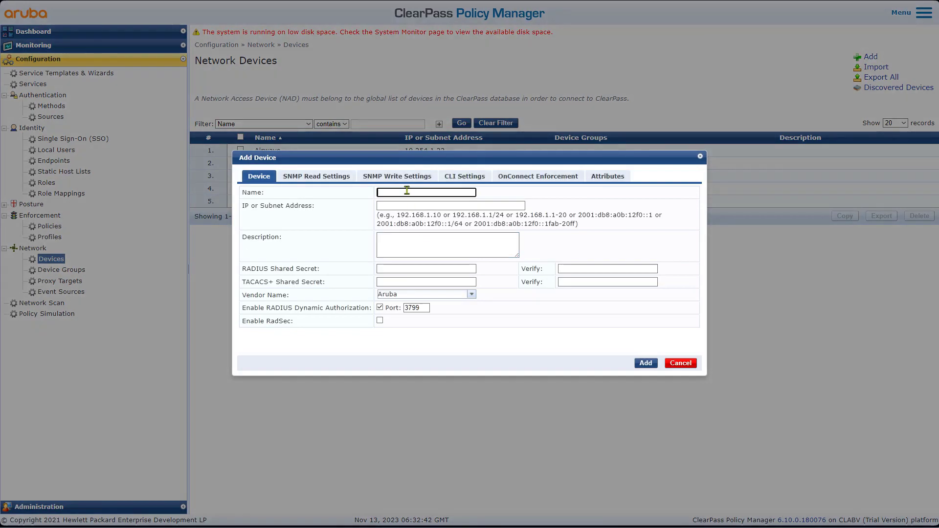
{"action": "left_click", "coordinate": [407, 192]}
{"action": "left_click", "coordinate": [437, 236]}
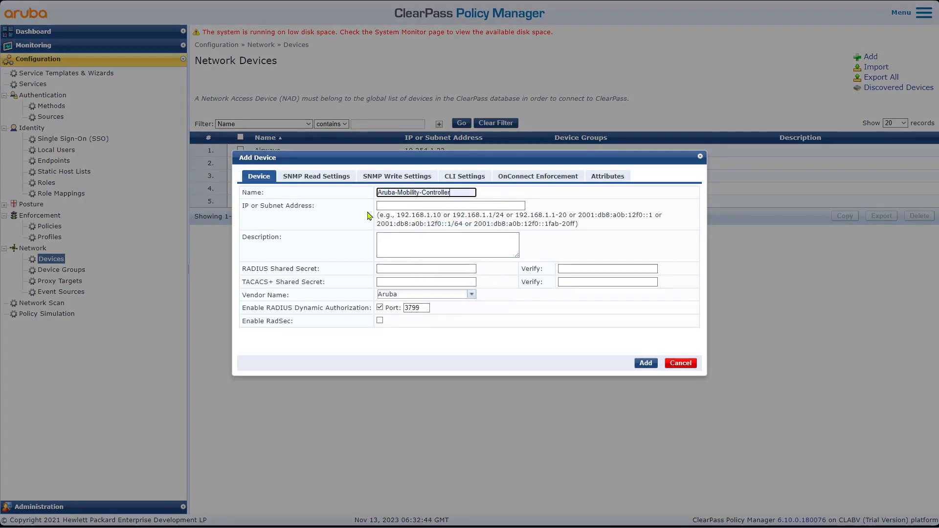
{"action": "left_click", "coordinate": [410, 204]}
{"action": "left_click", "coordinate": [390, 251]}
{"action": "left_click", "coordinate": [386, 269]}
{"action": "left_click", "coordinate": [386, 282]}
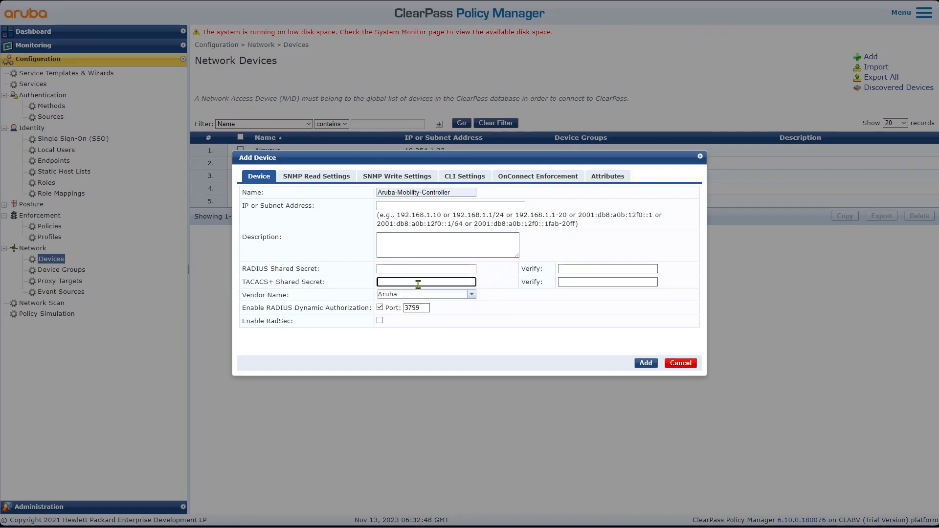
{"action": "left_click", "coordinate": [472, 294]}
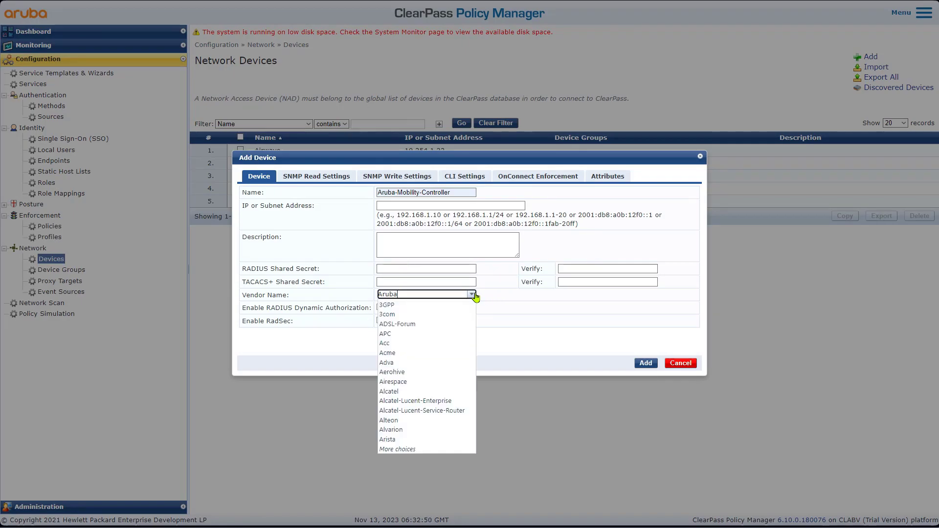
{"action": "left_click", "coordinate": [510, 313]}
{"action": "left_click", "coordinate": [607, 179]}
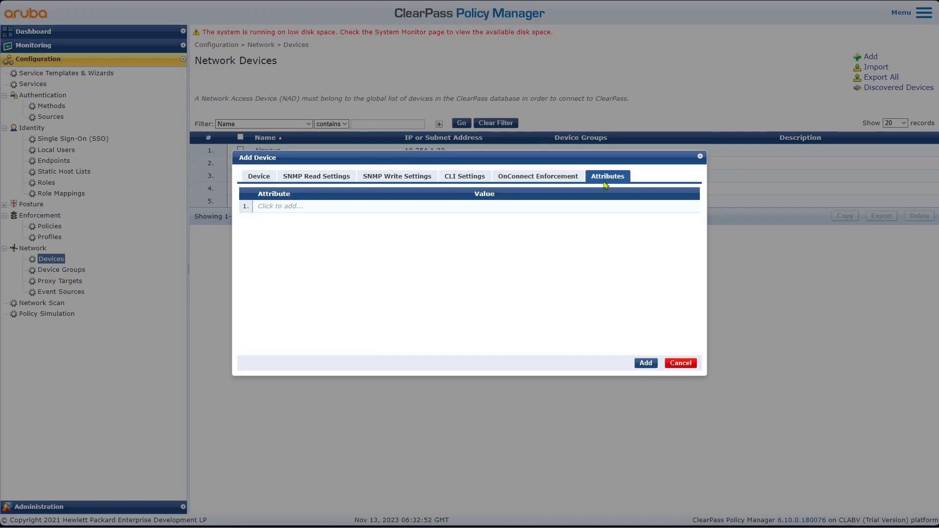
{"action": "left_click", "coordinate": [680, 363]}
- Confirm the existing device's Device Type is Aruba Controllers, then open the Services list
{"action": "left_click", "coordinate": [277, 165]}
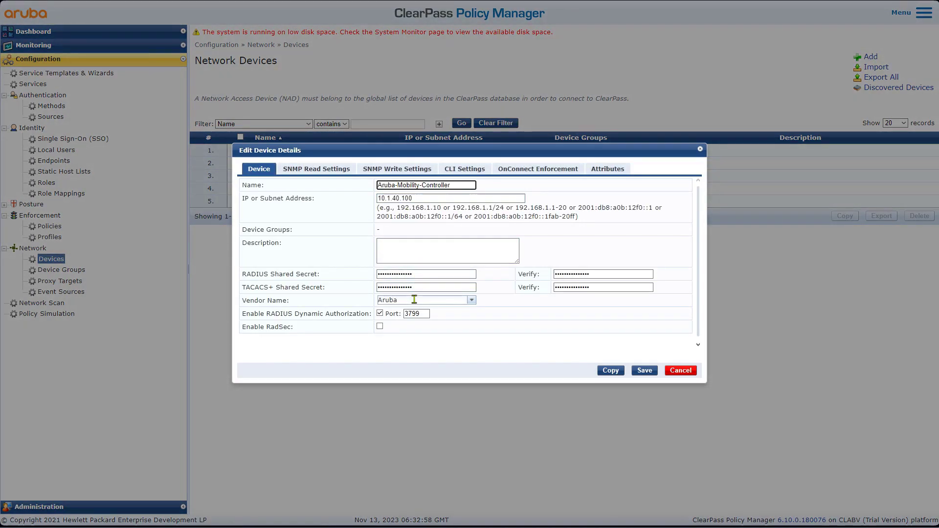
{"action": "left_click", "coordinate": [604, 169]}
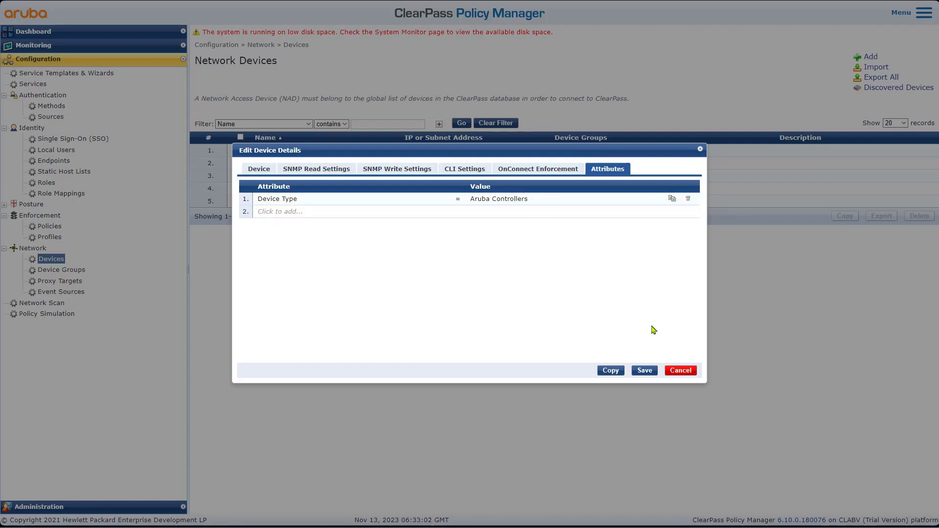
{"action": "left_click", "coordinate": [681, 371]}
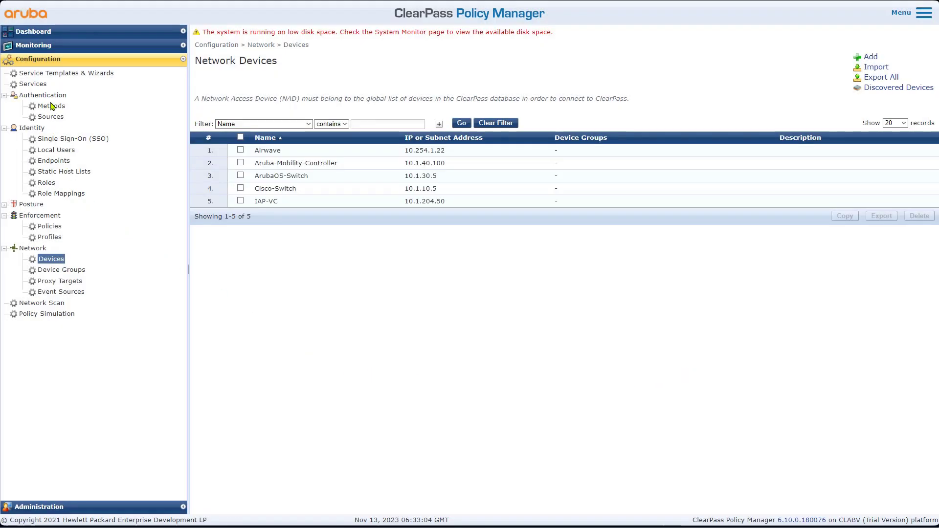
{"action": "left_click", "coordinate": [42, 87]}
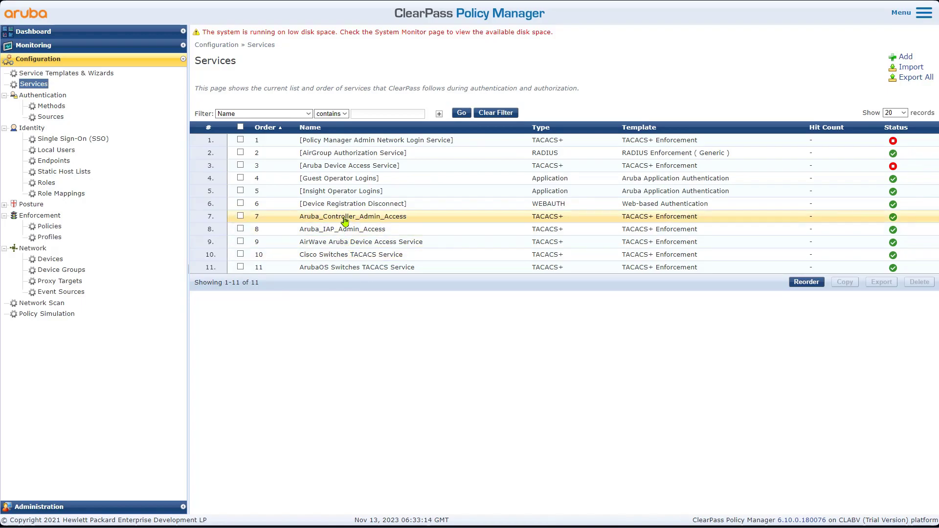
- Check that Aruba_Controller_Admin_Access's service rule matches TACACS requests from Aruba Controllers devices, then save
{"action": "left_click", "coordinate": [346, 219]}
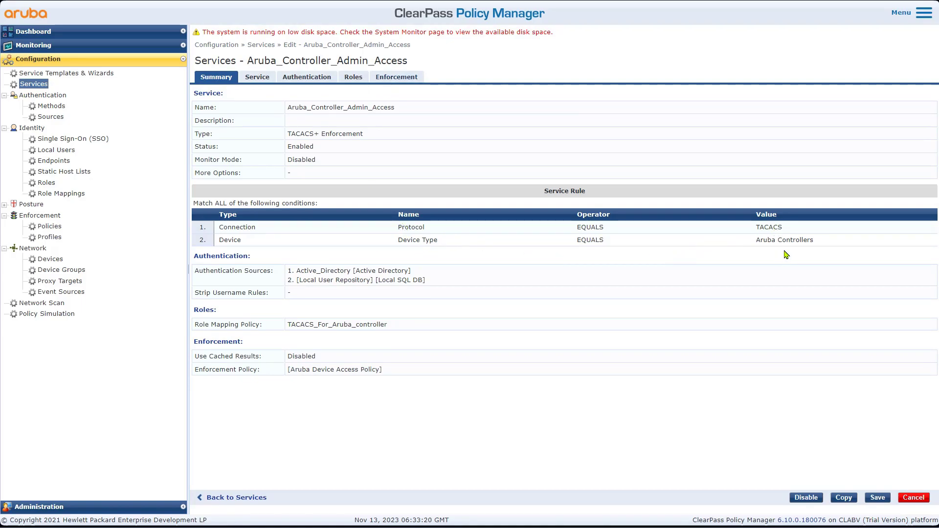
{"action": "left_click_drag", "start_coordinate": [835, 241], "coordinate": [756, 242]}
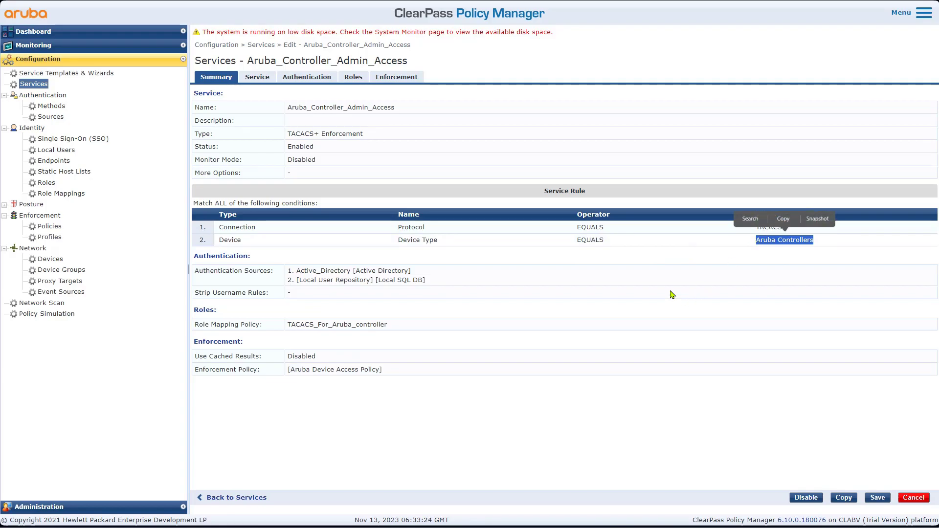
{"action": "left_click", "coordinate": [921, 499]}
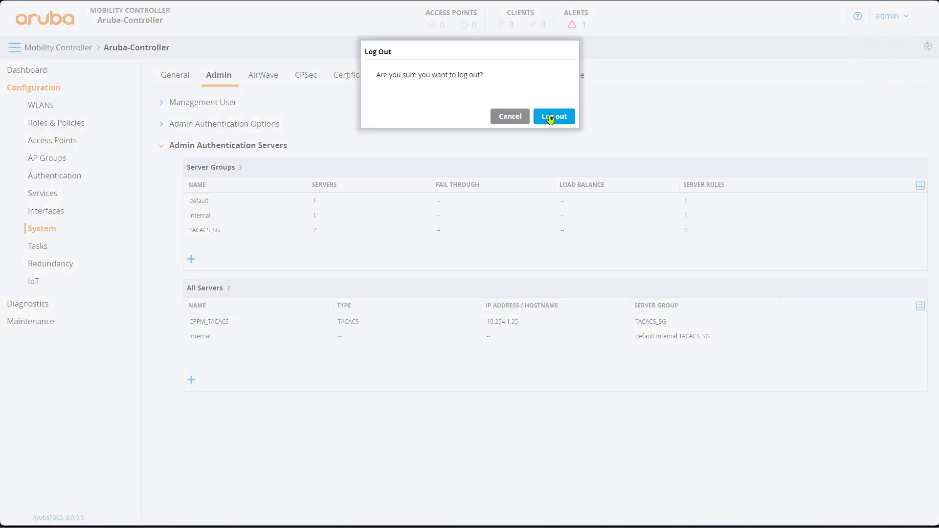
- Log out of the controller and sign back in with the test user's username and password
{"action": "left_click", "coordinate": [550, 116]}
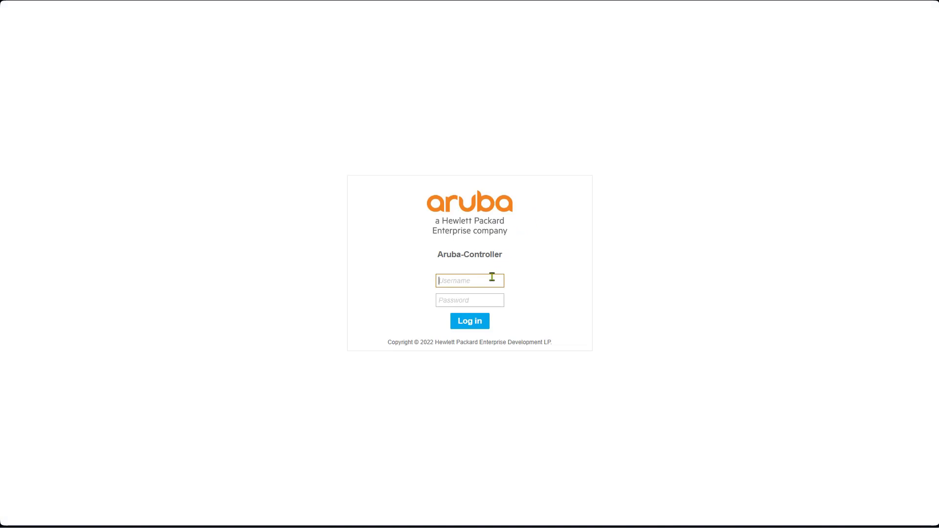
{"action": "type", "text": "snradmin"}
{"action": "key", "text": "Tab"}
{"action": "type", "text": "••"}
{"action": "key", "text": "BackSpace"}
{"action": "type", "text": "•"}
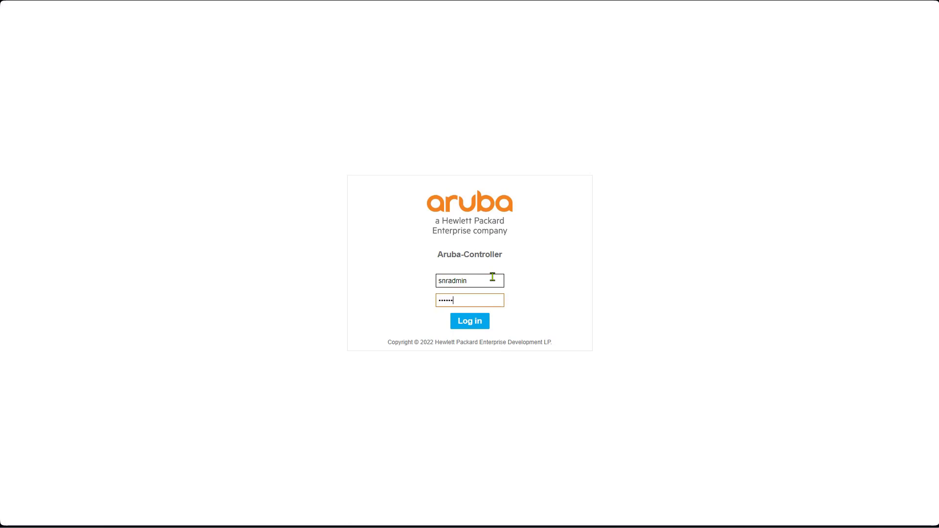
{"action": "key", "text": "Return"}
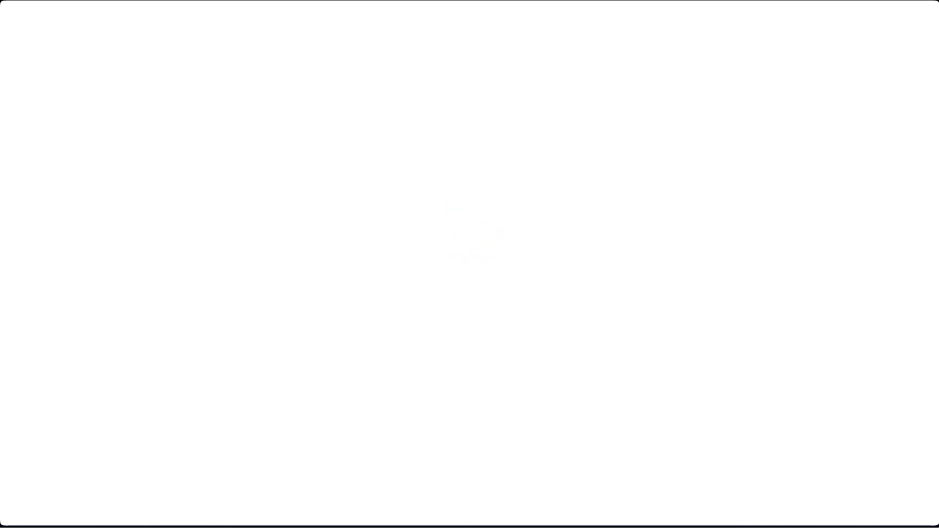
- Review the earlier accepted session's authorized commands in Access Tracker, then close it
{"action": "left_click", "coordinate": [447, 162]}
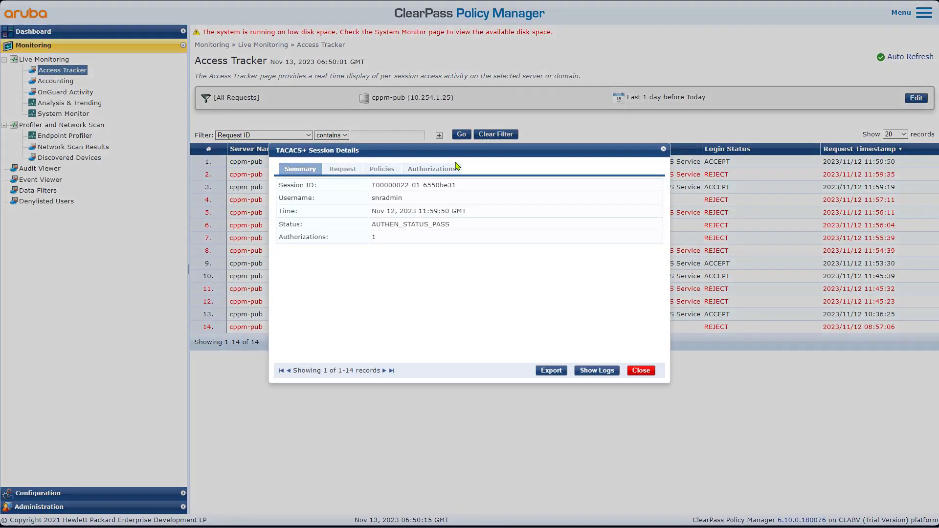
{"action": "left_click", "coordinate": [435, 171]}
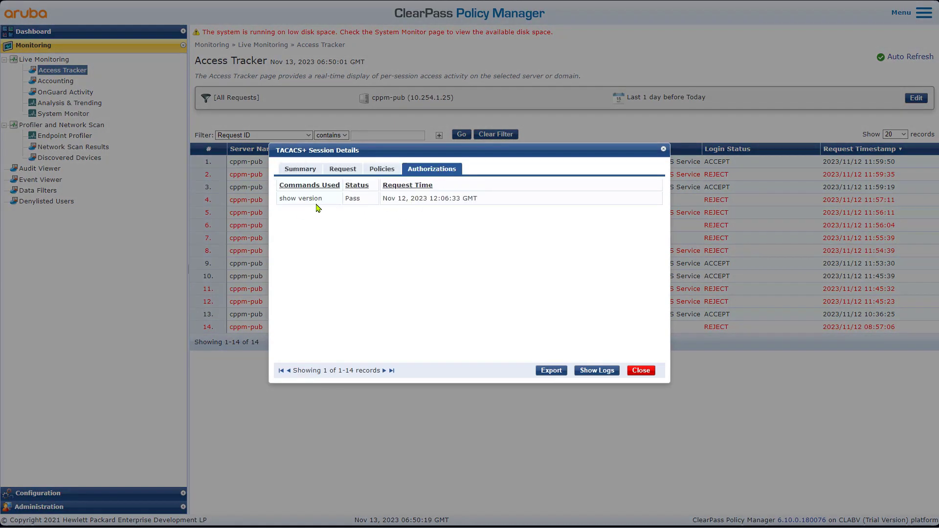
{"action": "left_click", "coordinate": [642, 372]}
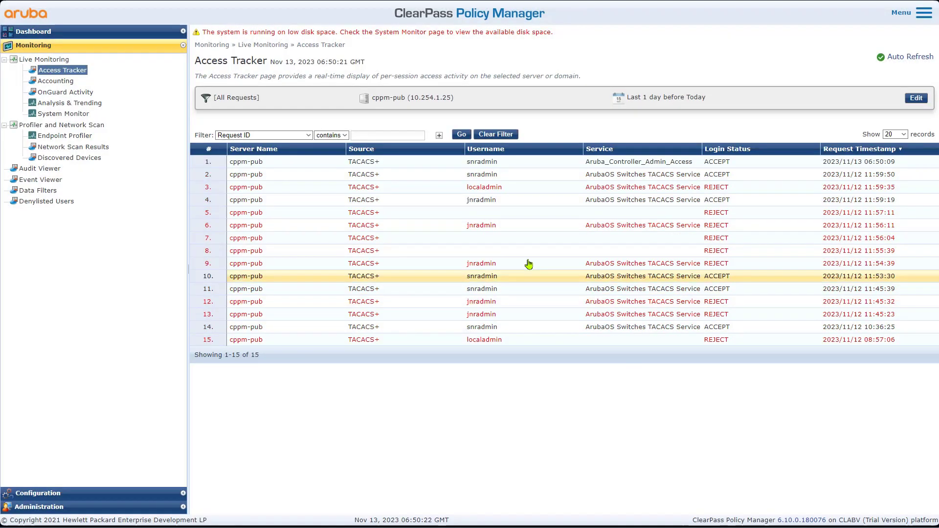
- Inspect the newest controller login's Authorizations, Request and Summary details, then close the dialog
{"action": "left_click", "coordinate": [628, 163]}
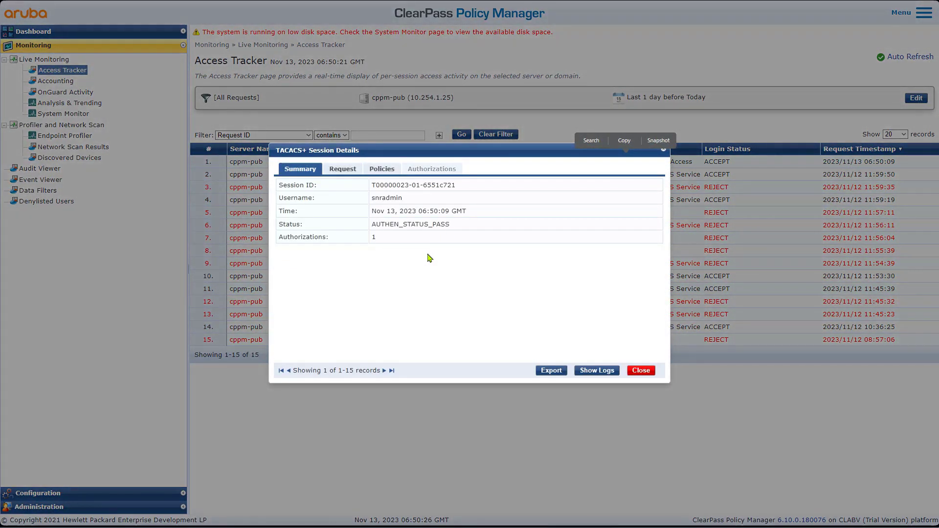
{"action": "left_click", "coordinate": [438, 172]}
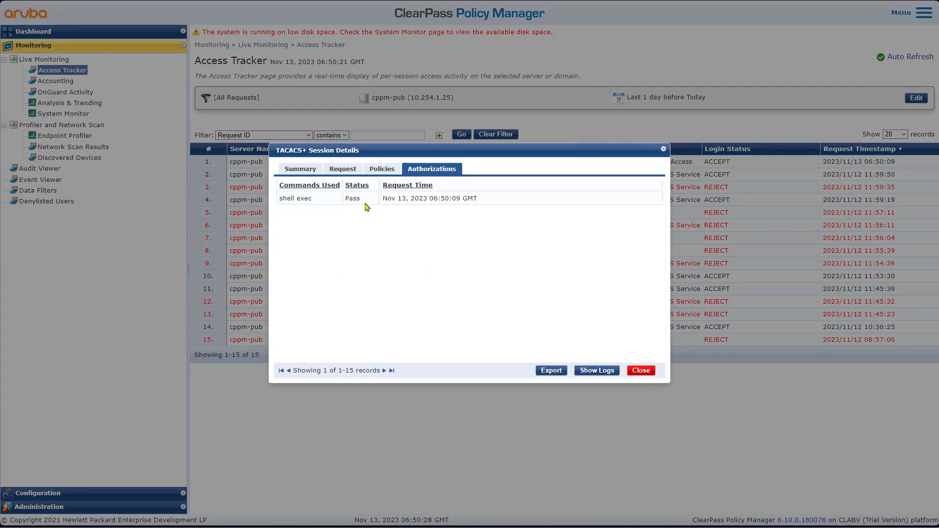
{"action": "left_click", "coordinate": [344, 175]}
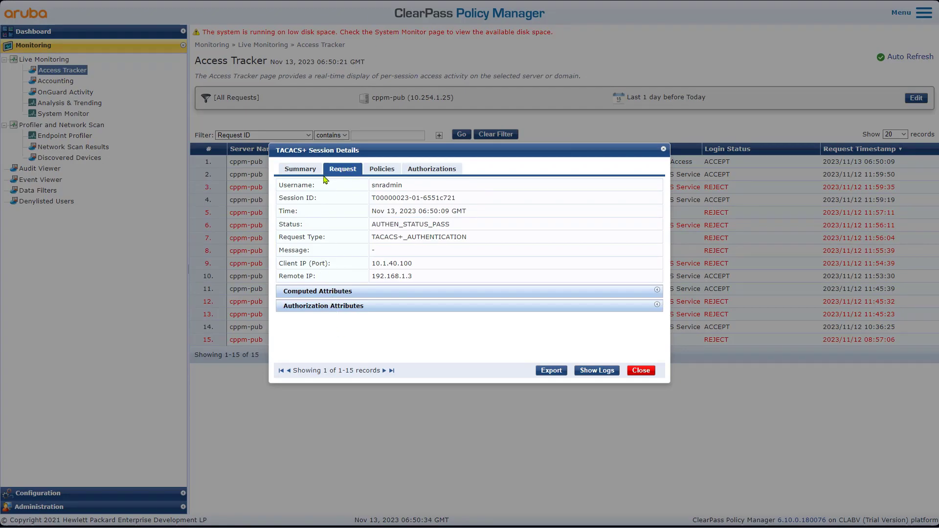
{"action": "left_click", "coordinate": [307, 172]}
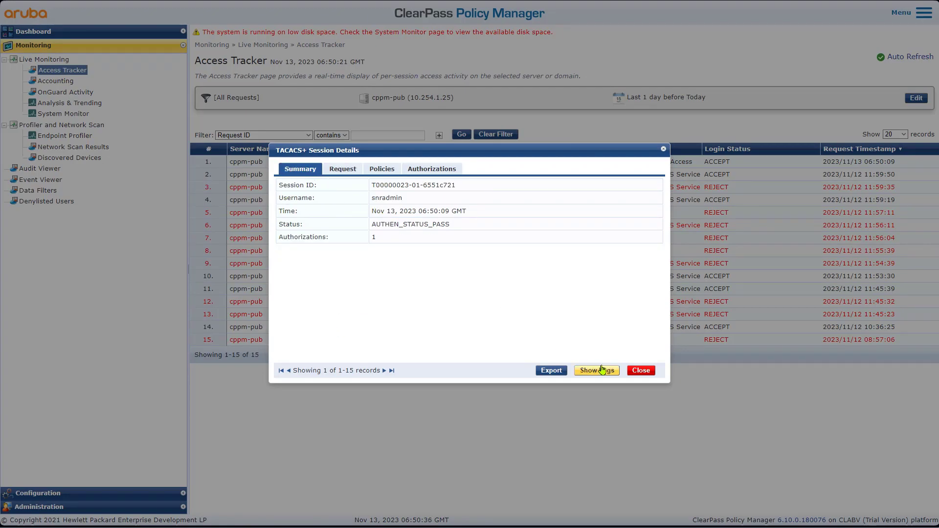
{"action": "left_click", "coordinate": [640, 371]}
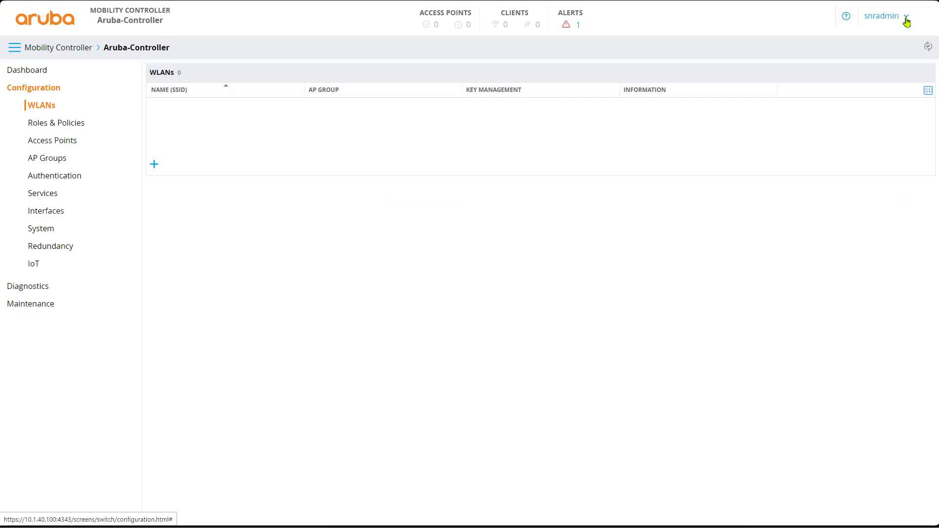
- Log out of the controller and sign in with another TACACS+ admin account and its password
{"action": "left_click", "coordinate": [905, 19]}
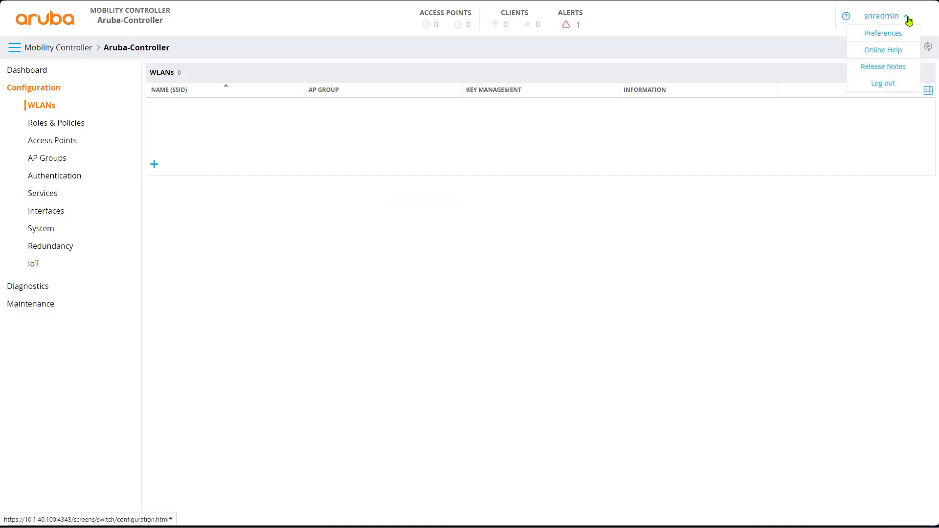
{"action": "left_click", "coordinate": [890, 82]}
{"action": "left_click", "coordinate": [561, 119]}
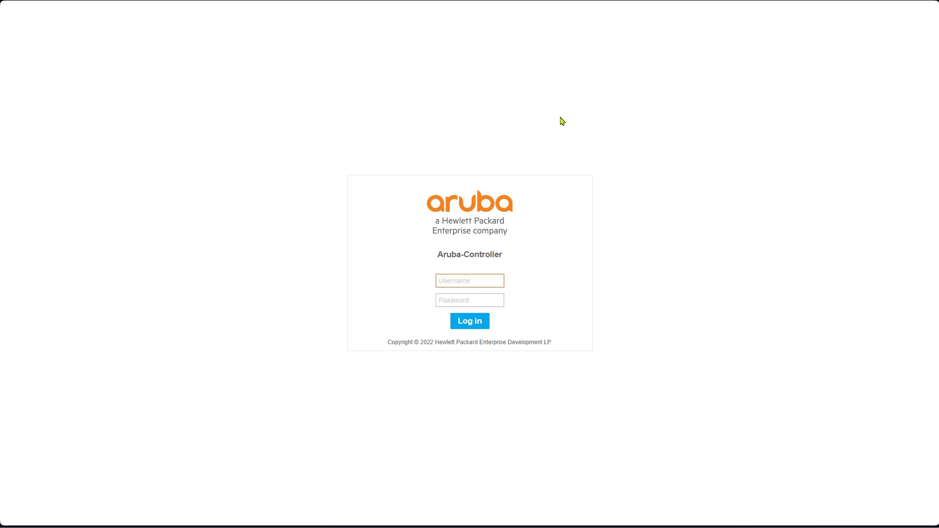
{"action": "type", "text": "jnradmin"}
{"action": "key", "text": "Tab"}
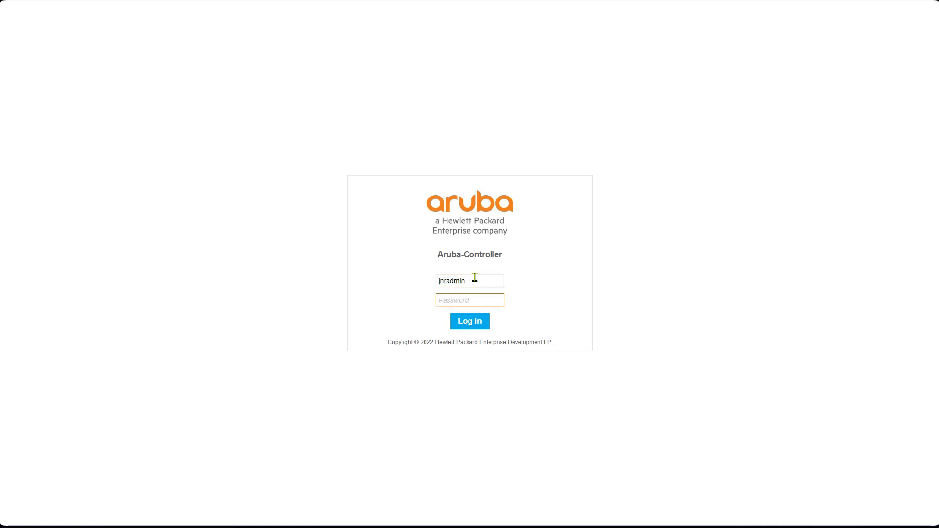
{"action": "type", "text": "••••••••"}
{"action": "key", "text": "Return"}
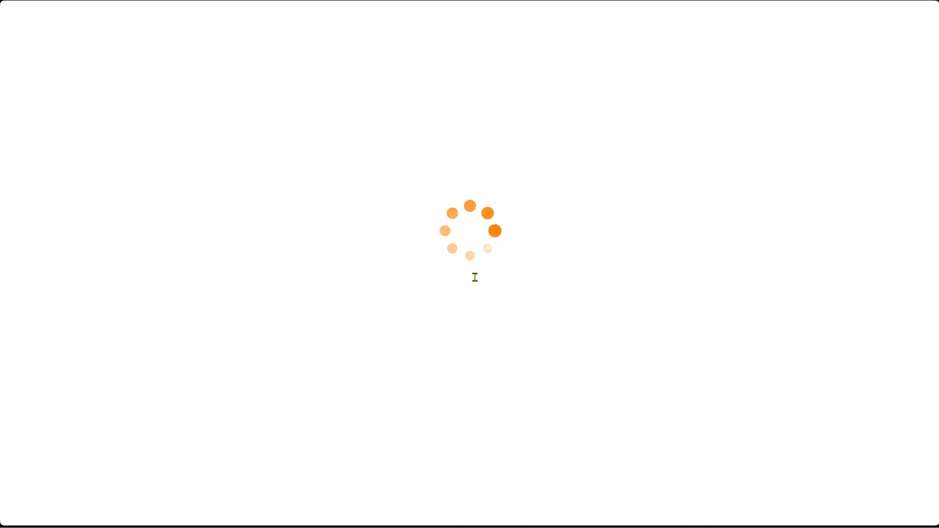
- View the Configuration > WLANs page, then choose Log out from the user menu
{"action": "left_click", "coordinate": [43, 155]}
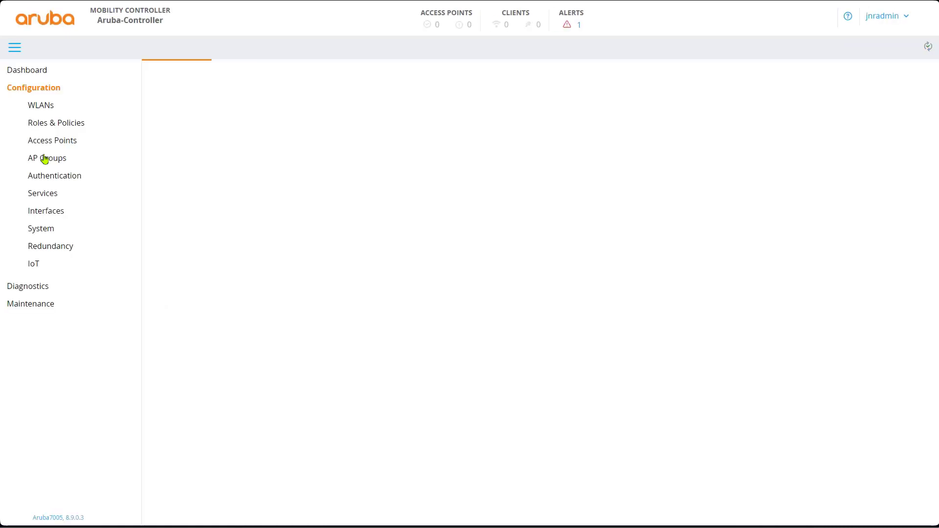
{"action": "left_click", "coordinate": [47, 111]}
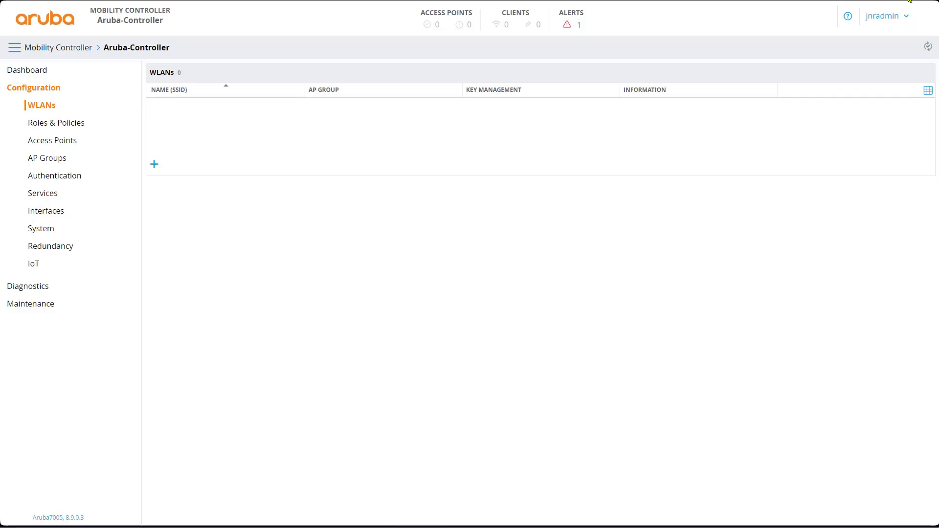
{"action": "left_click", "coordinate": [885, 17]}
{"action": "left_click", "coordinate": [888, 84]}
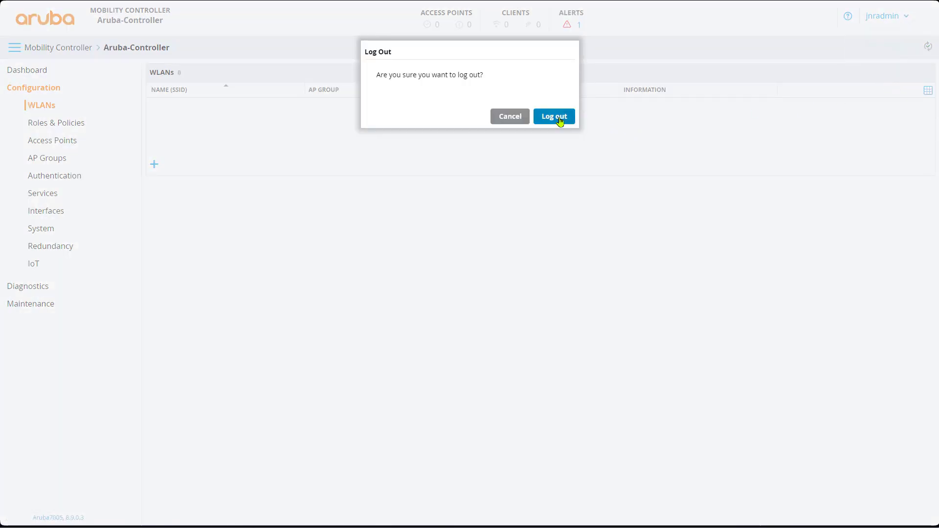
- Confirm the logout and sign in as the second TACACS+ admin with its password
{"action": "left_click", "coordinate": [557, 116]}
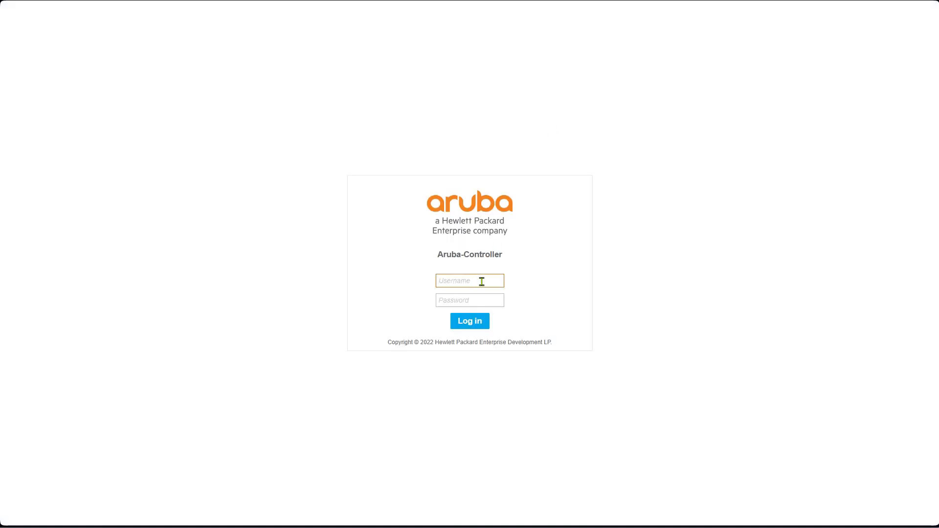
{"action": "type", "text": "snradmin"}
{"action": "key", "text": "Tab"}
{"action": "type", "text": "••"}
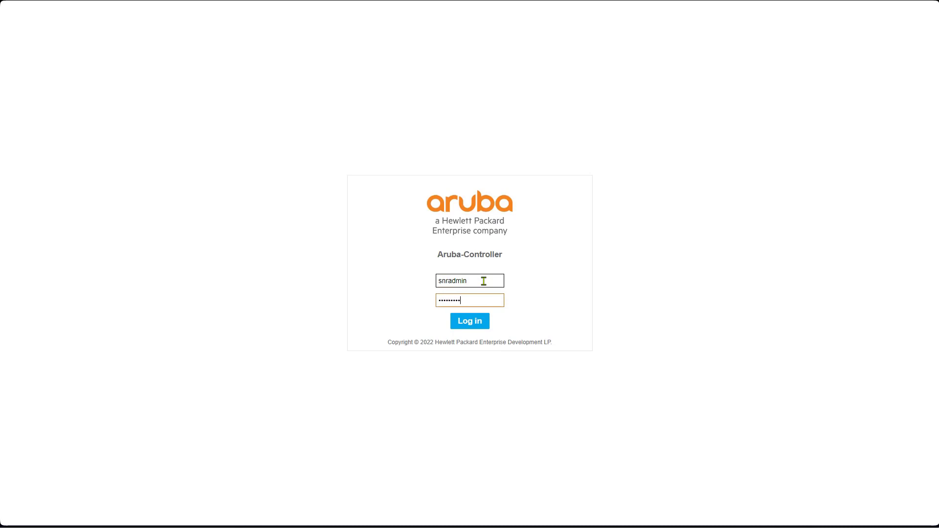
{"action": "type", "text": "•••••••"}
{"action": "key", "text": "Return"}
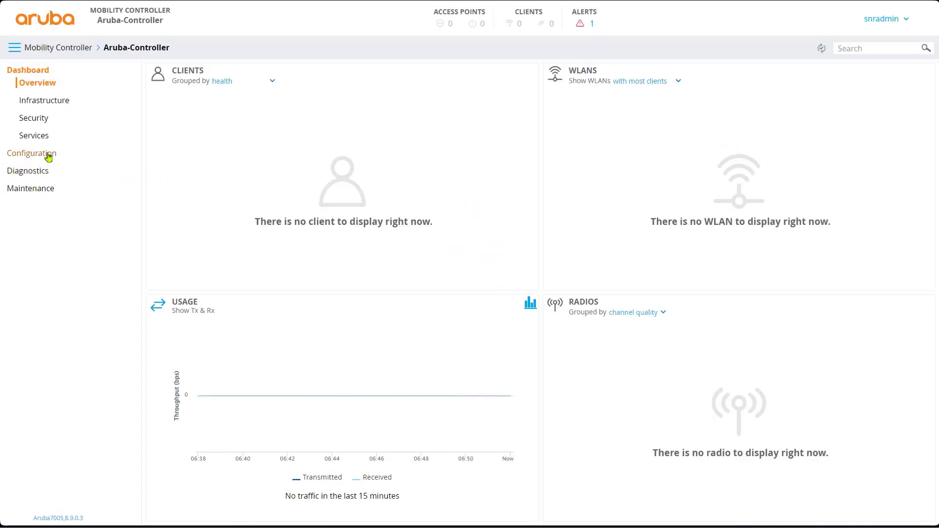
- On Configuration > WLANs, start a new WLAN, then cancel it
{"action": "left_click", "coordinate": [48, 156]}
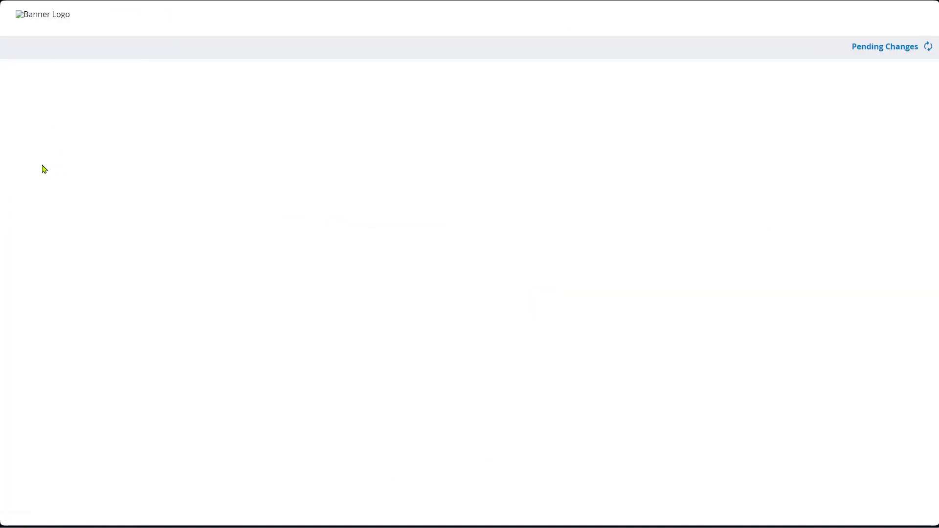
{"action": "left_click", "coordinate": [36, 103]}
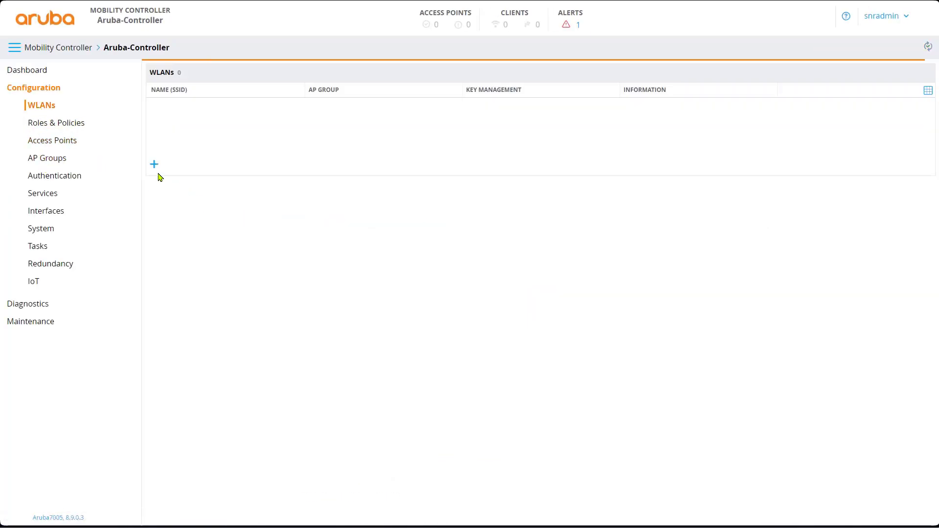
{"action": "left_click", "coordinate": [154, 165]}
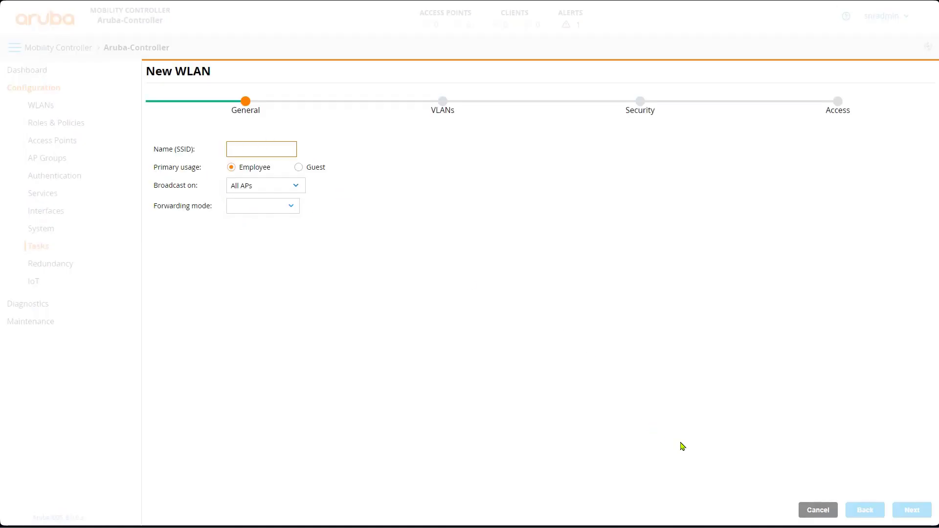
{"action": "left_click", "coordinate": [816, 511]}
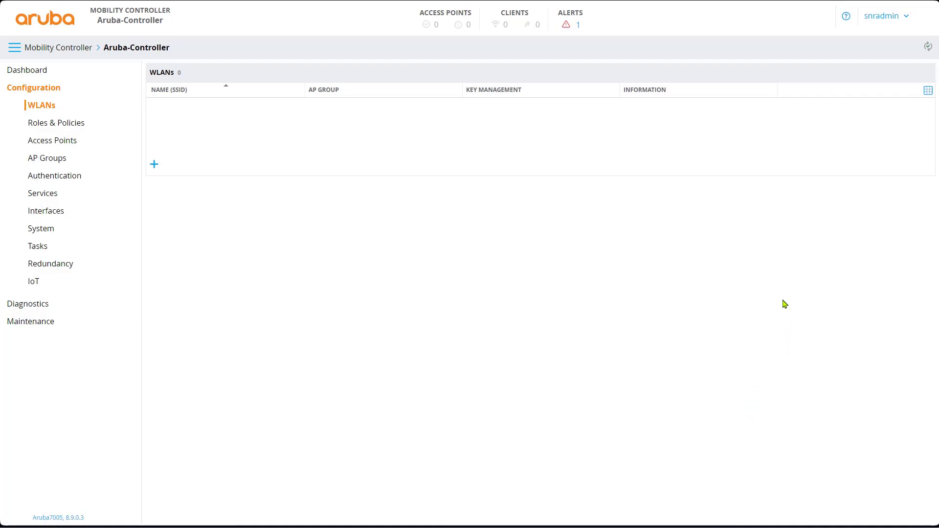
- Log out of the controller back to the login page
{"action": "left_click", "coordinate": [883, 25]}
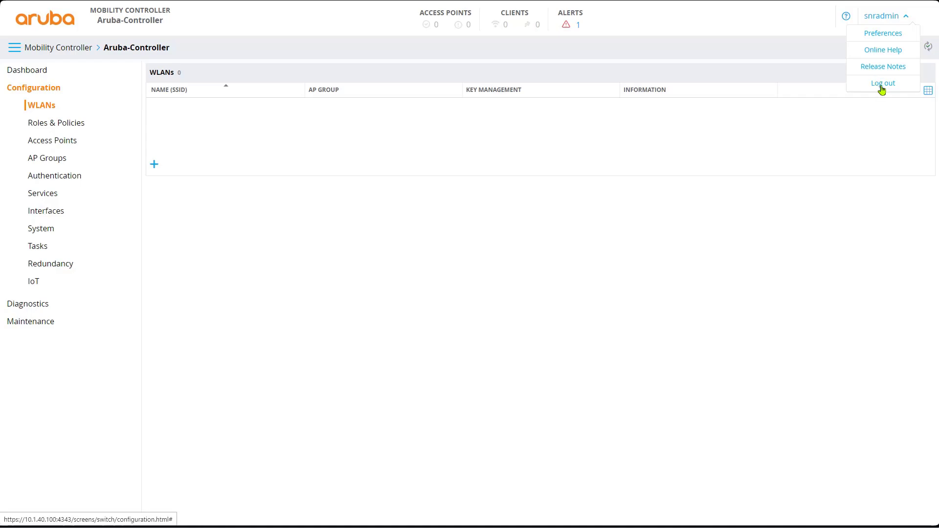
{"action": "left_click", "coordinate": [880, 86]}
{"action": "left_click", "coordinate": [560, 122]}
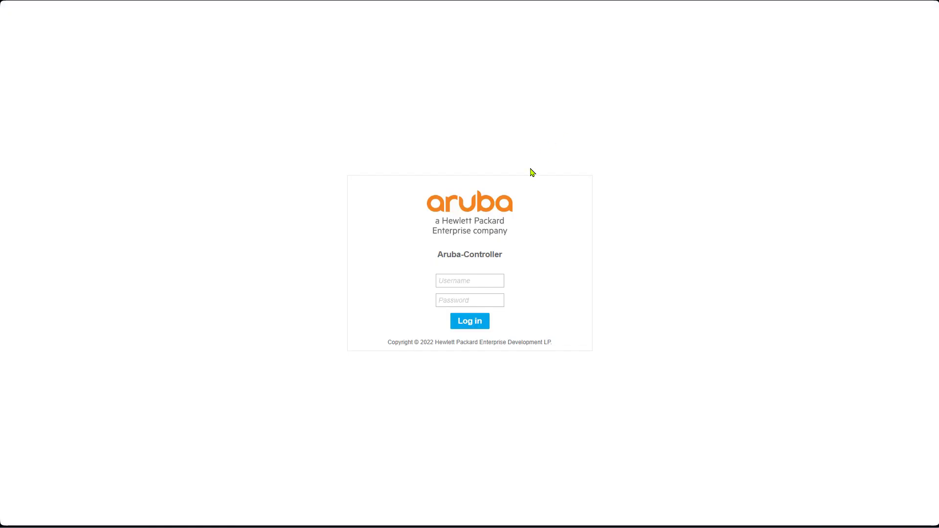
- Sign in to the controller with the local admin account and its password
{"action": "type", "text": "admin"}
{"action": "key", "text": "Tab"}
{"action": "type", "text": "***"}
{"action": "key", "text": "BackSpace"}
{"action": "key", "text": "BackSpace"}
{"action": "key", "text": "BackSpace"}
{"action": "key", "text": "BackSpace"}
{"action": "key", "text": "BackSpace"}
{"action": "type", "text": "******"}
{"action": "key", "text": "Return"}
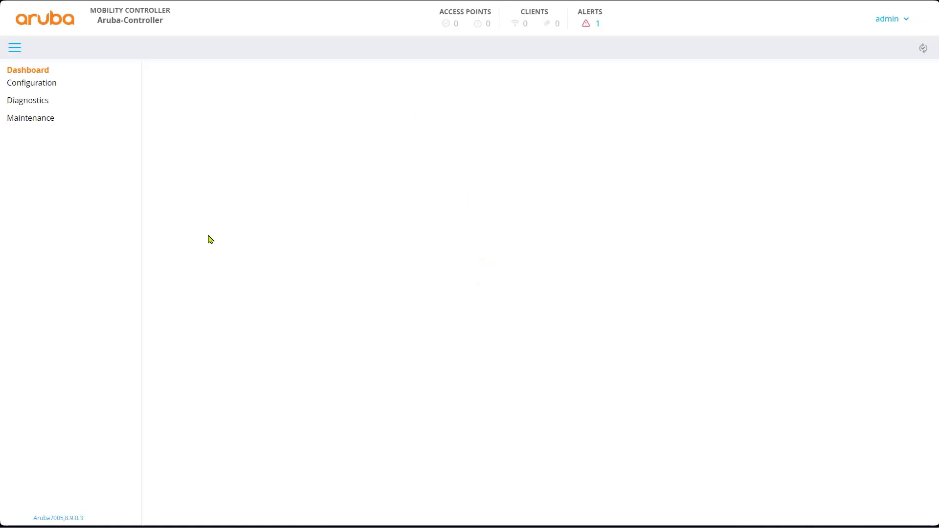
- Go to Configuration > WLANs and start the New WLAN wizard
{"action": "left_click", "coordinate": [32, 155]}
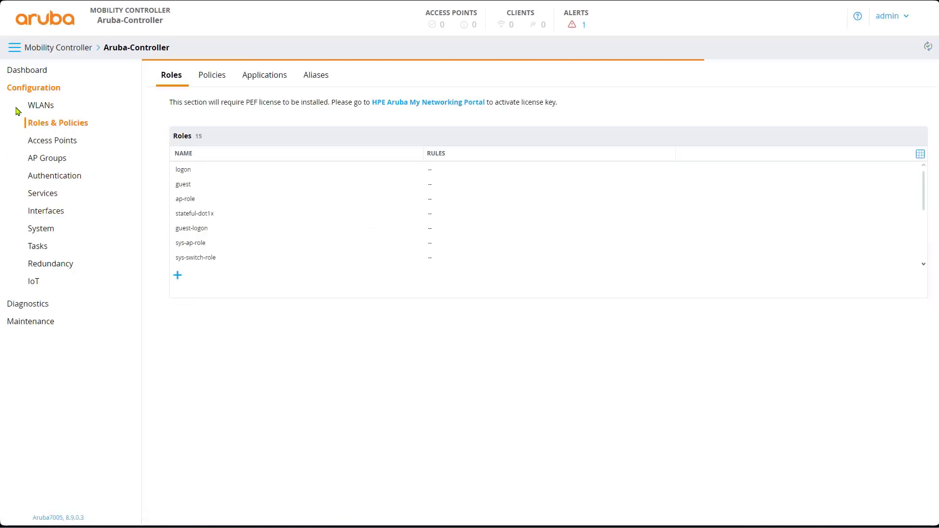
{"action": "left_click", "coordinate": [33, 105]}
{"action": "left_click", "coordinate": [153, 166]}
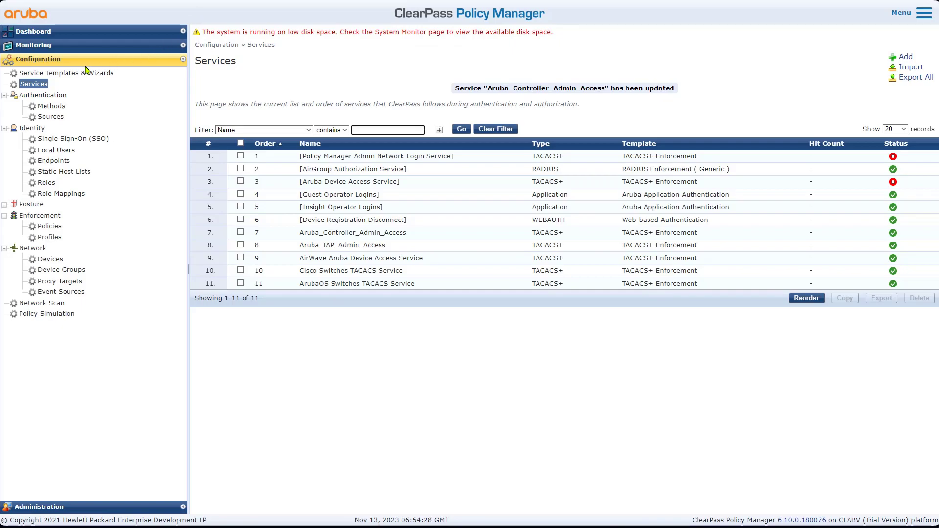
- In Monitoring > Access Tracker, confirm the newest login's policies assigned the Root Access profile
{"action": "left_click", "coordinate": [42, 47]}
{"action": "left_click", "coordinate": [55, 69]}
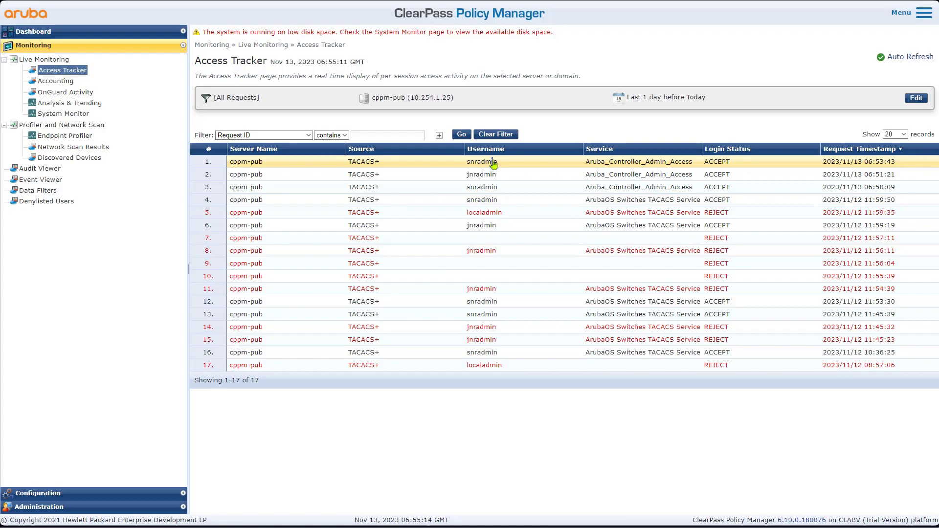
{"action": "left_click", "coordinate": [493, 164]}
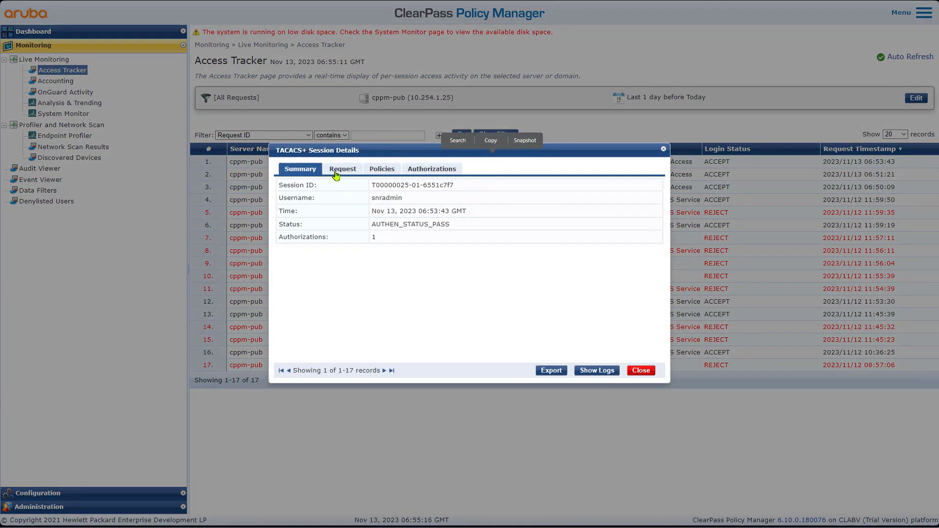
{"action": "left_click", "coordinate": [379, 171]}
{"action": "left_click_drag", "start_coordinate": [527, 252], "coordinate": [446, 248]}
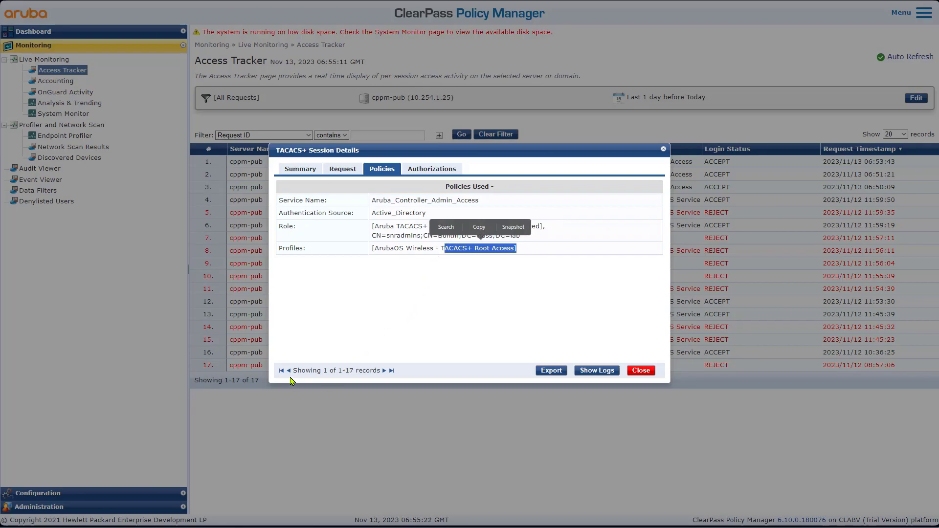
- Confirm the next session received Read-Only Access and the read-only admin role, then close details
{"action": "left_click", "coordinate": [385, 370]}
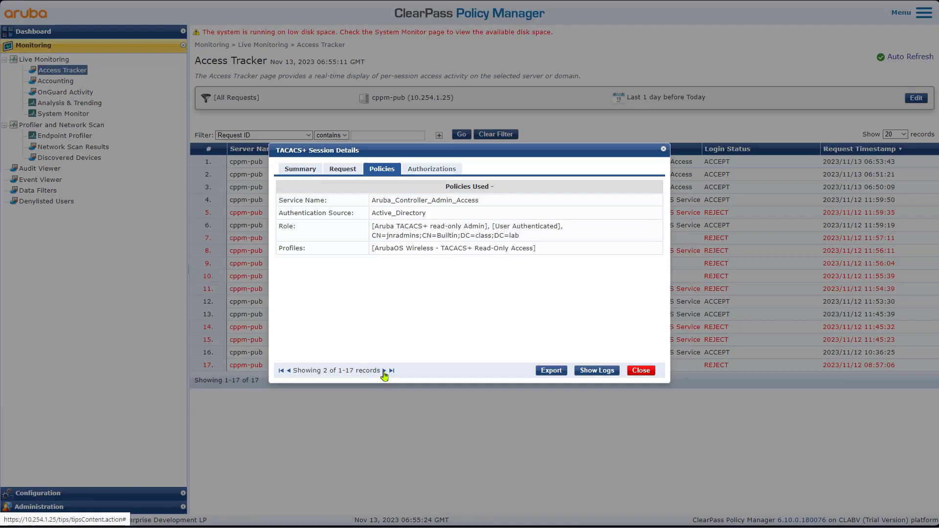
{"action": "left_click", "coordinate": [312, 175]}
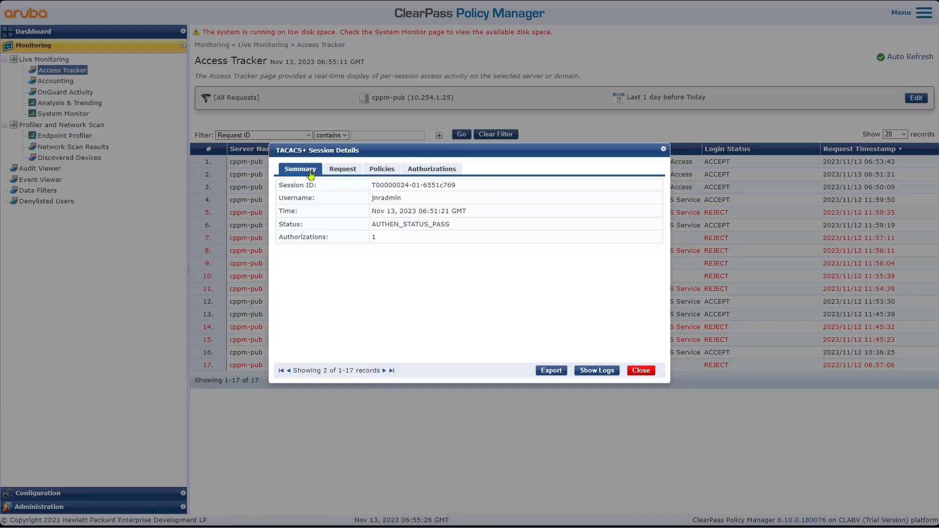
{"action": "left_click", "coordinate": [378, 169]}
{"action": "left_click_drag", "start_coordinate": [538, 251], "coordinate": [451, 249]}
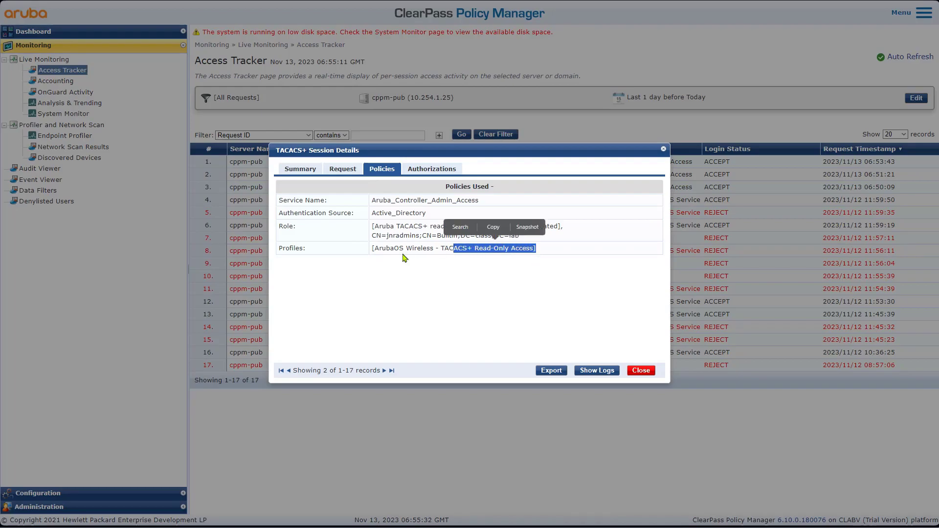
{"action": "left_click", "coordinate": [383, 223]}
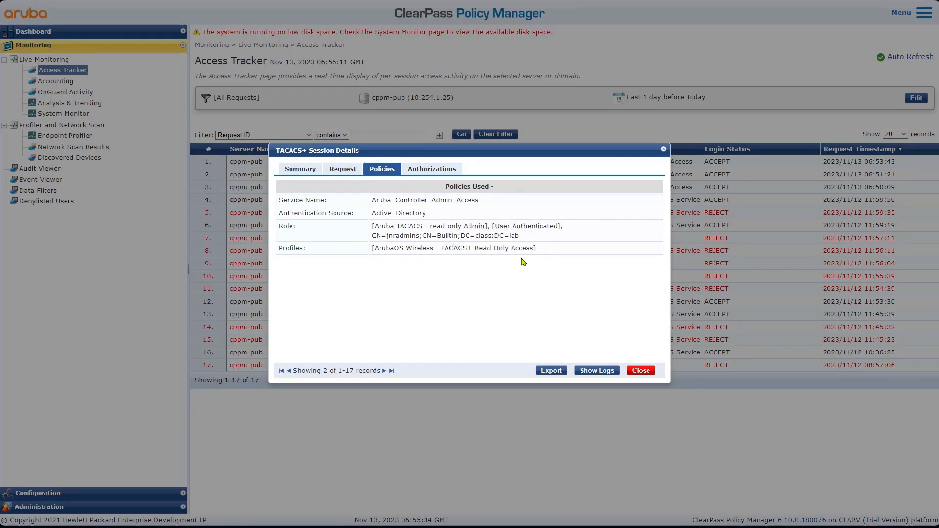
{"action": "left_click_drag", "start_coordinate": [526, 236], "coordinate": [372, 228]}
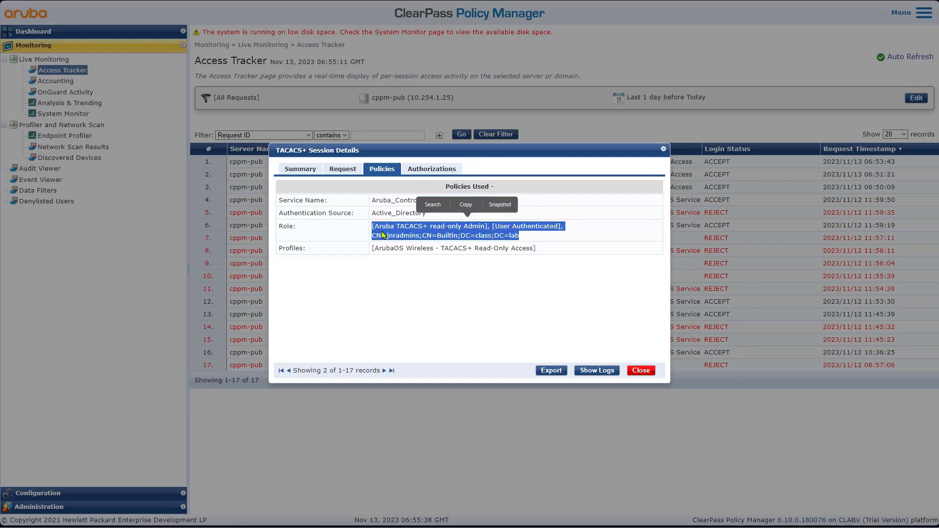
{"action": "left_click", "coordinate": [638, 372]}
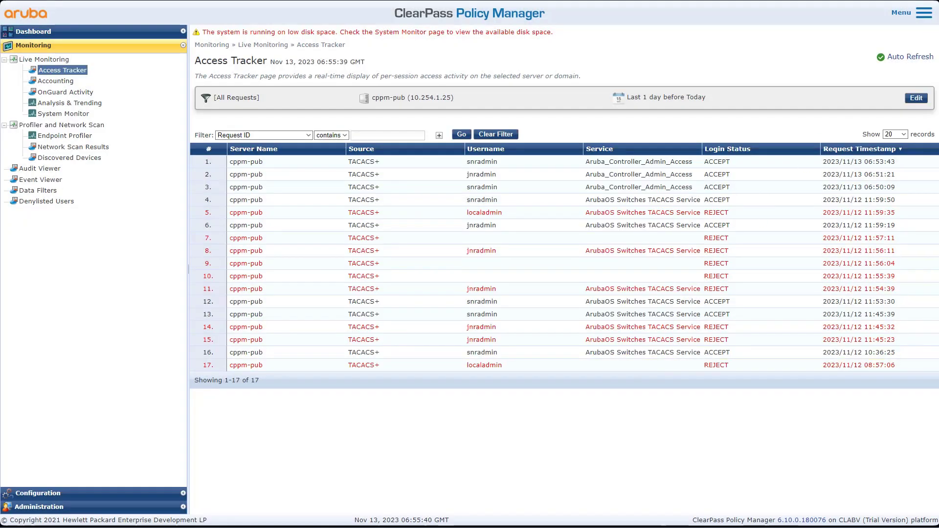